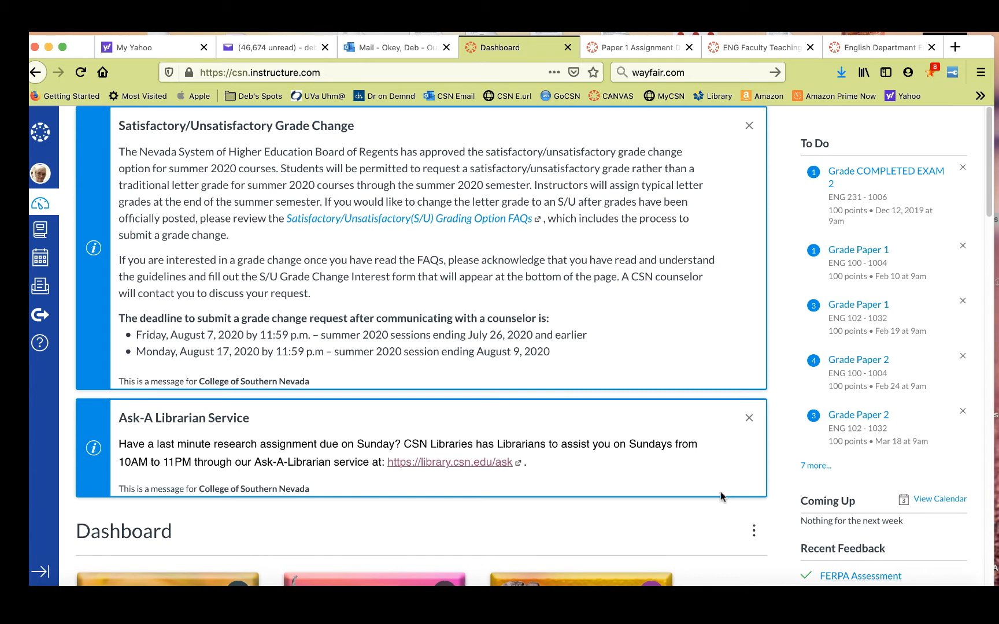
# Step: Open the CANVAS TRAINING course from the dashboard
pyautogui.scroll(-10, 660, 417)
pyautogui.scroll(-7, 660, 412)
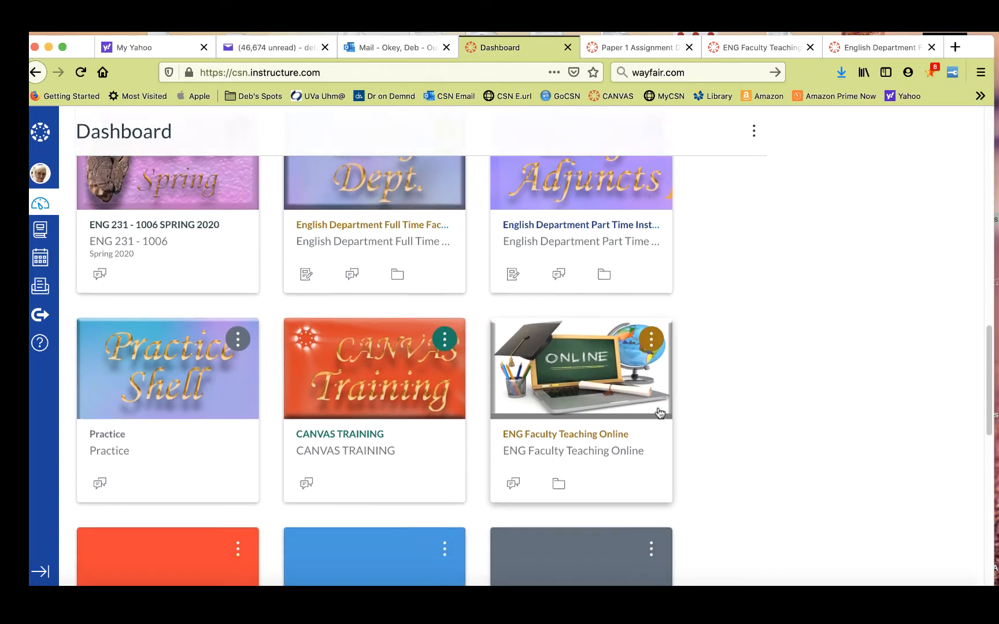
pyautogui.click(376, 369)
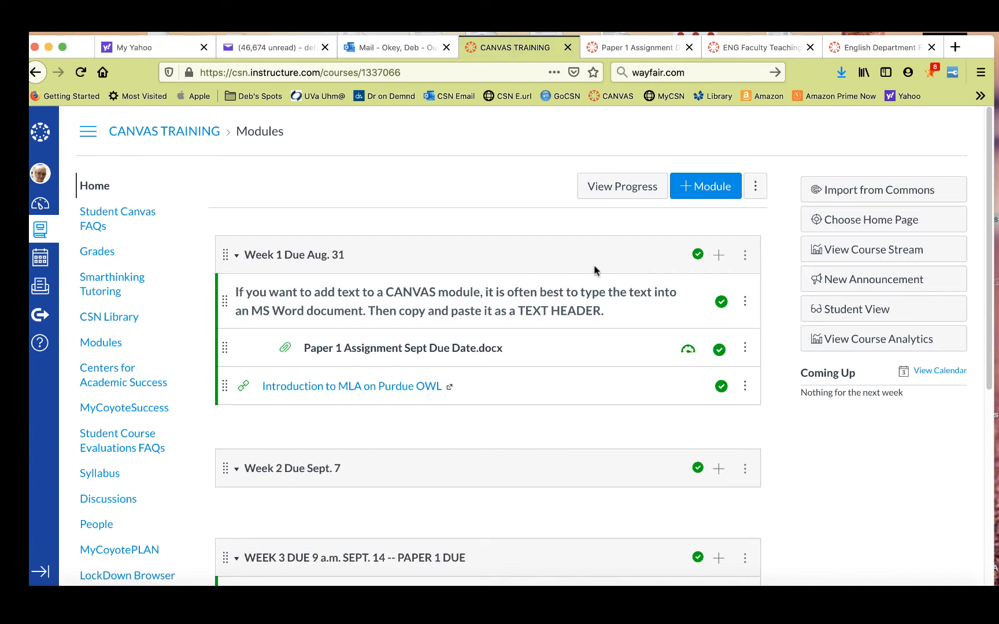
# Step: Add a new assignment named "Paper 1", indented 3 levels, to the WEEK 3 DUE 9 a.m. SEPT. 14 module
pyautogui.scroll(-5, 595, 270)
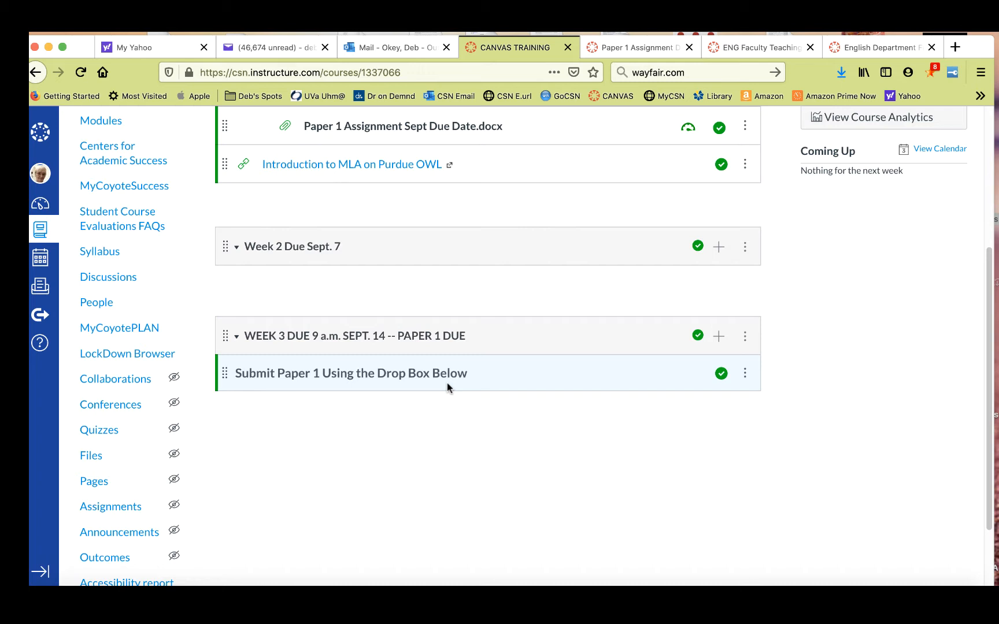
pyautogui.click(719, 338)
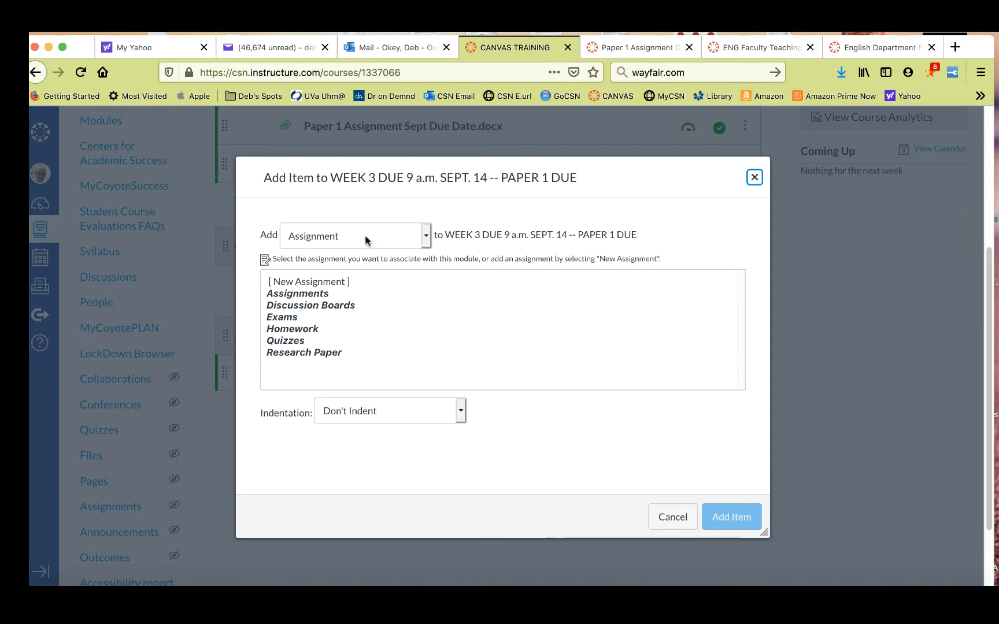
pyautogui.click(303, 282)
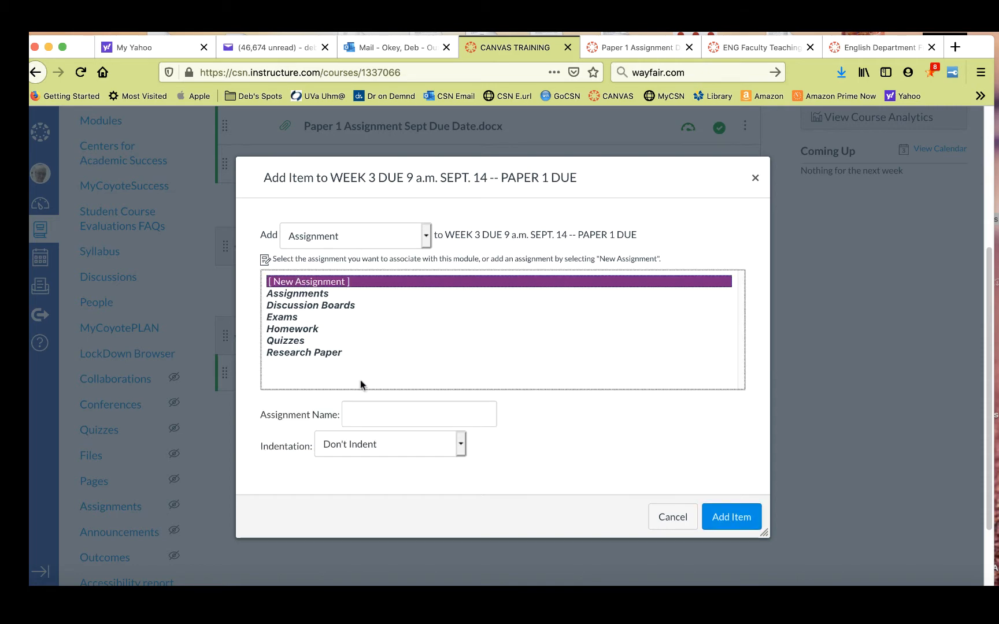
pyautogui.click(364, 415)
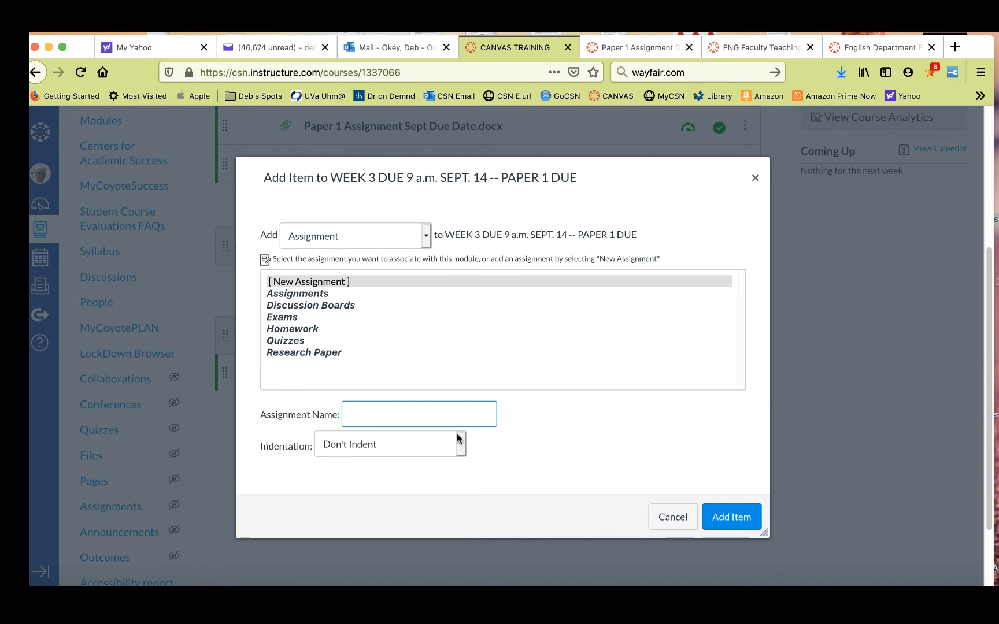
pyautogui.write('Paper 1')
pyautogui.click(458, 445)
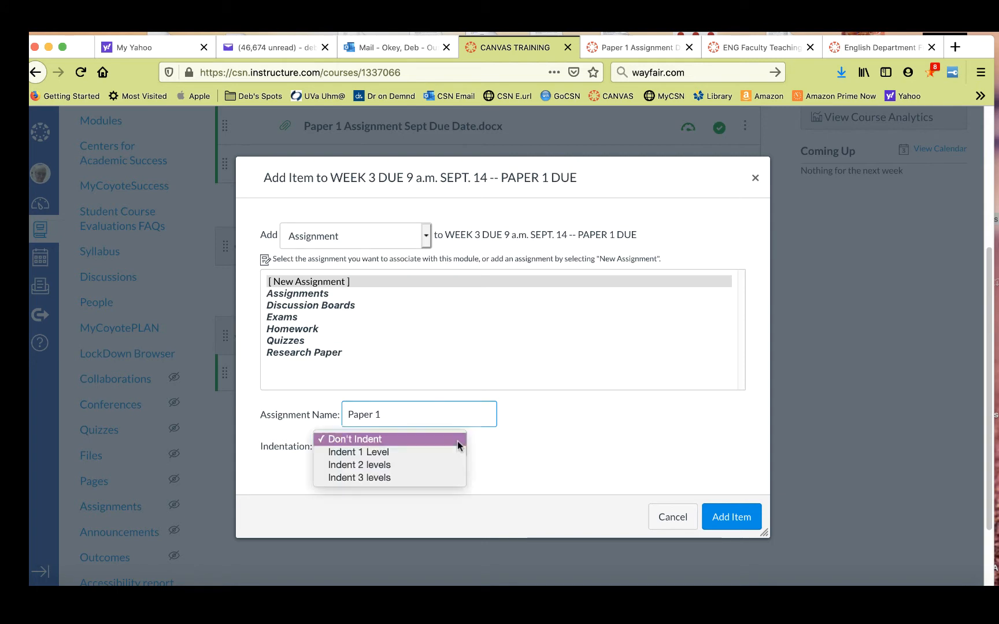
pyautogui.click(442, 478)
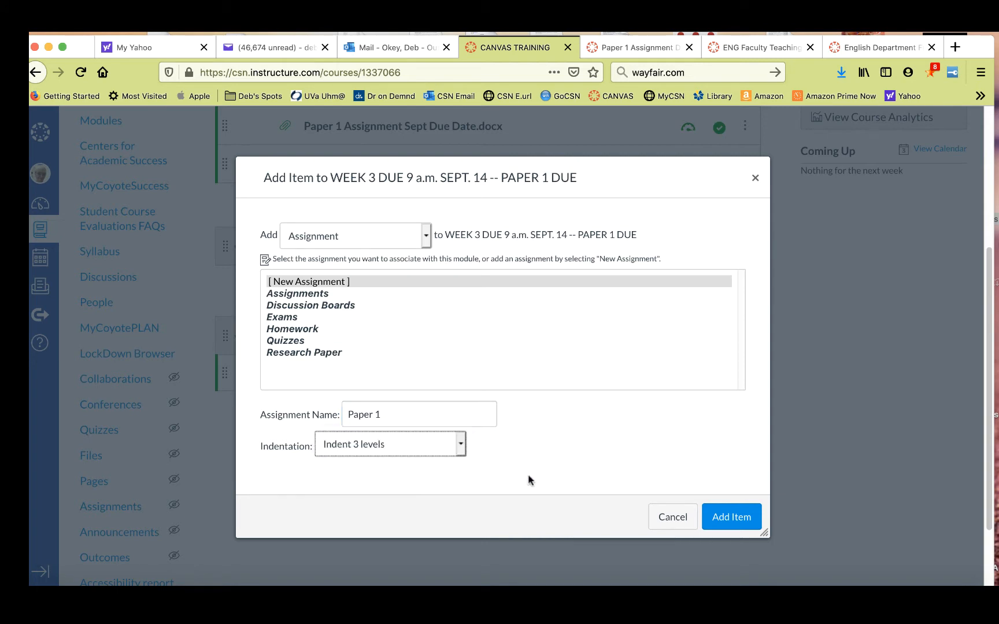
pyautogui.click(726, 518)
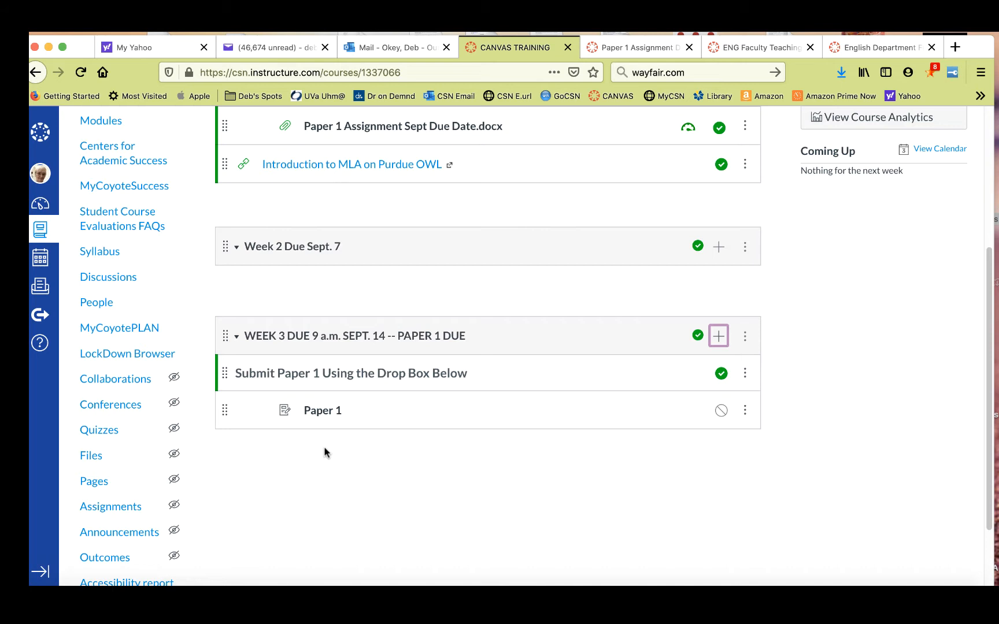
# Step: Open the new Paper 1 assignment for editing and look over its form
pyautogui.click(323, 411)
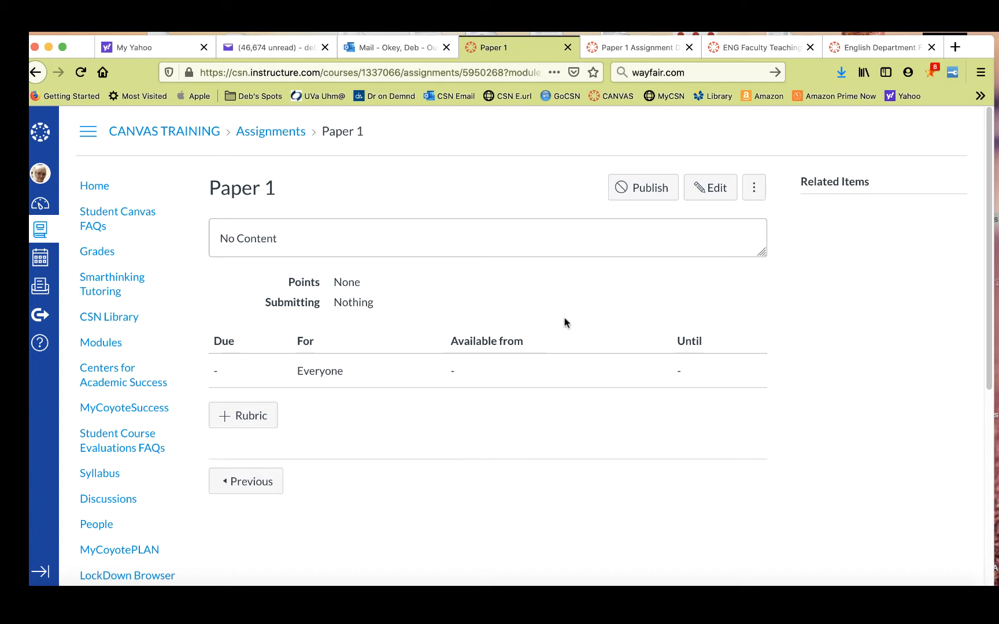
pyautogui.click(719, 190)
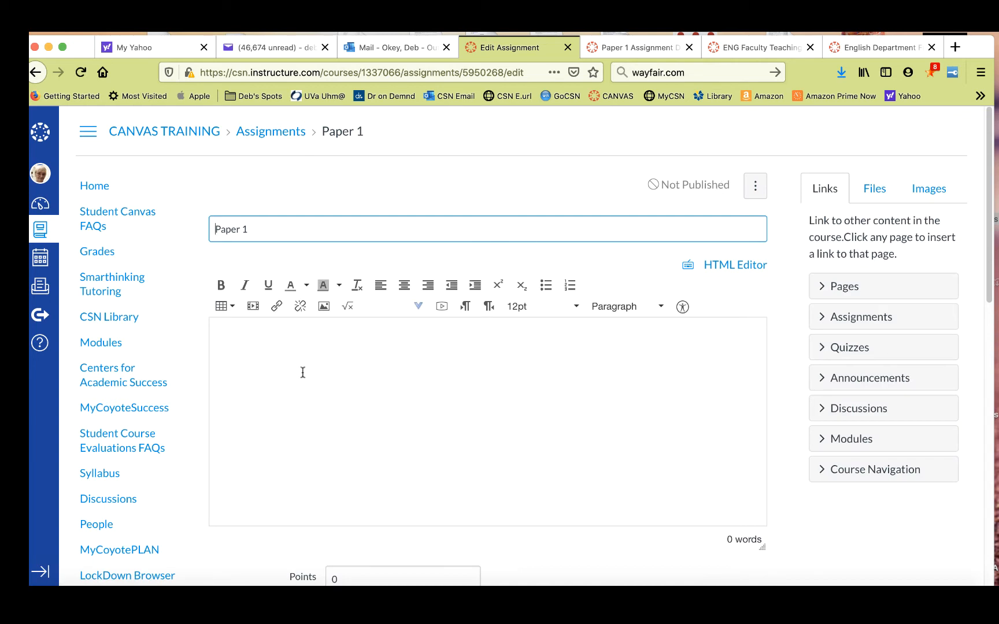
pyautogui.scroll(-5, 239, 346)
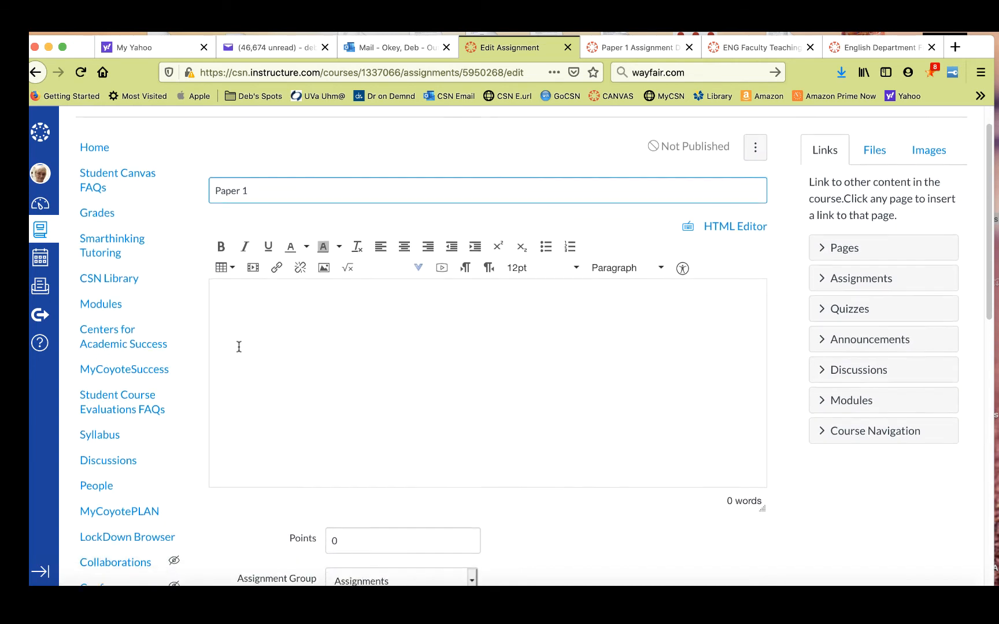
pyautogui.scroll(-1, 239, 346)
pyautogui.scroll(6, 239, 346)
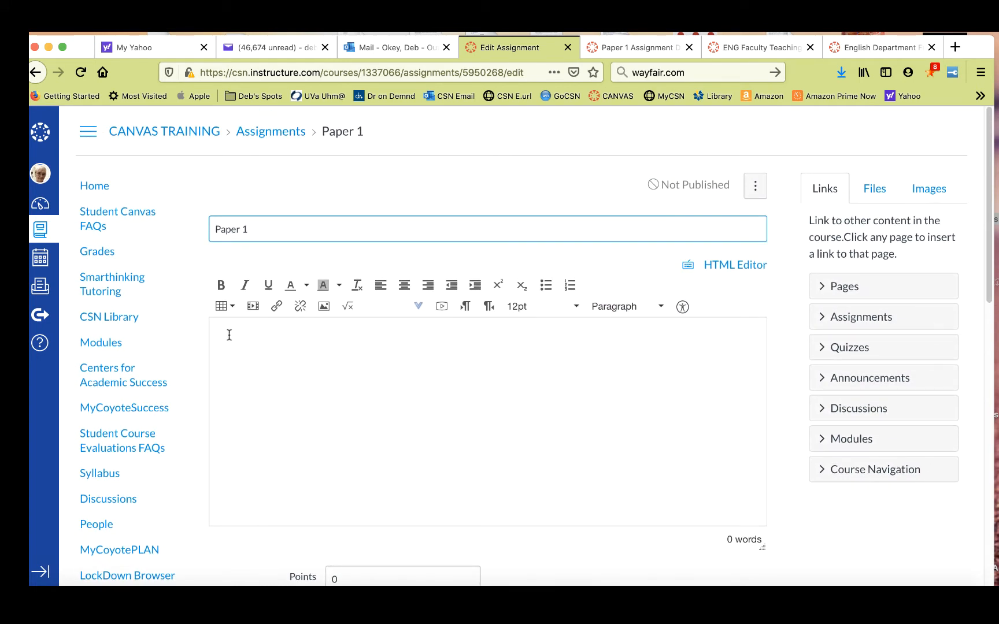
pyautogui.scroll(-1, 229, 335)
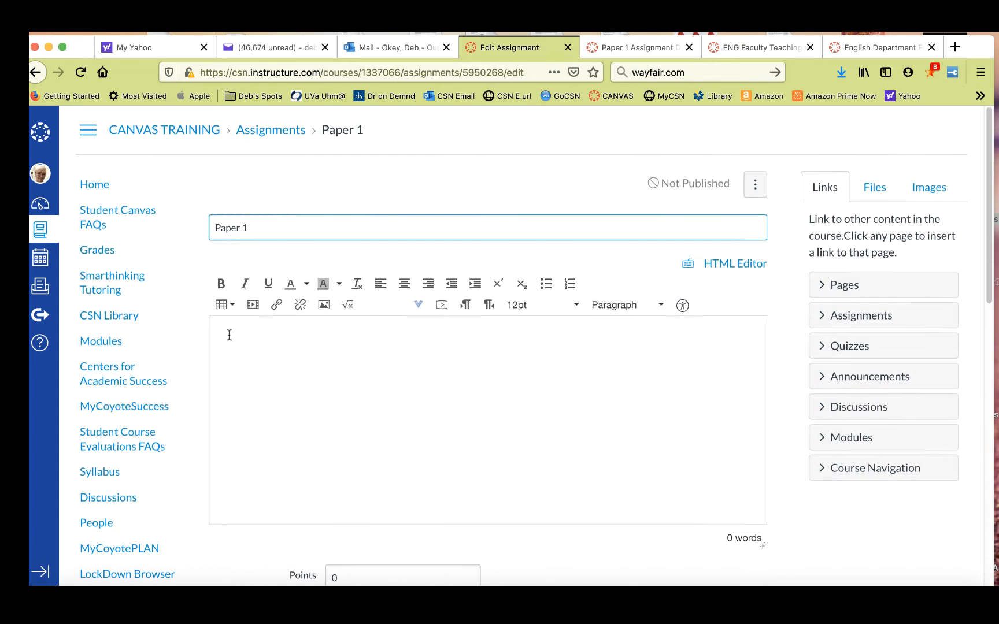
pyautogui.scroll(-5, 229, 335)
pyautogui.scroll(4, 229, 334)
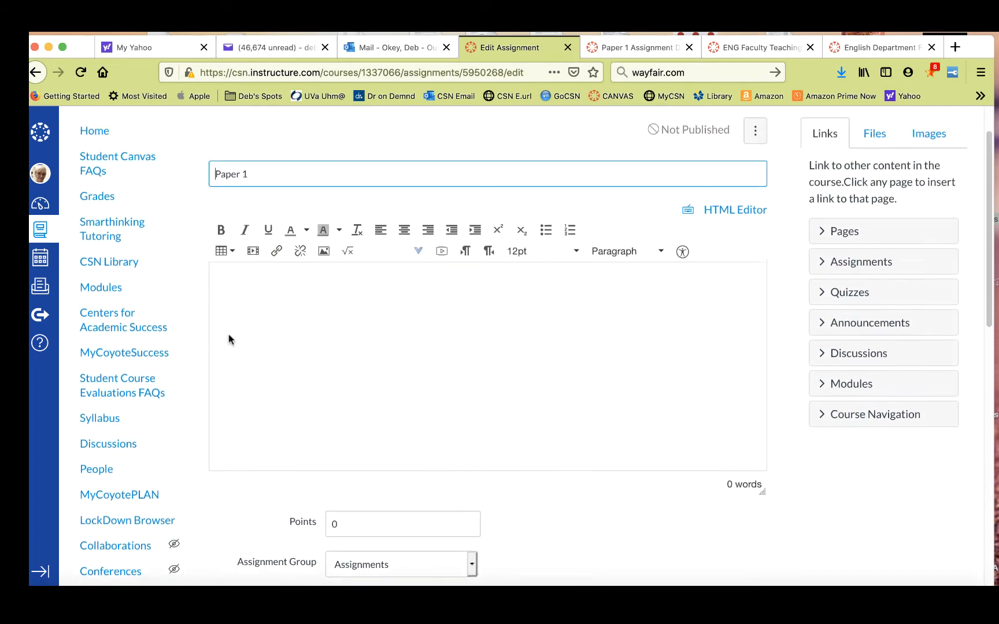
pyautogui.scroll(2, 229, 335)
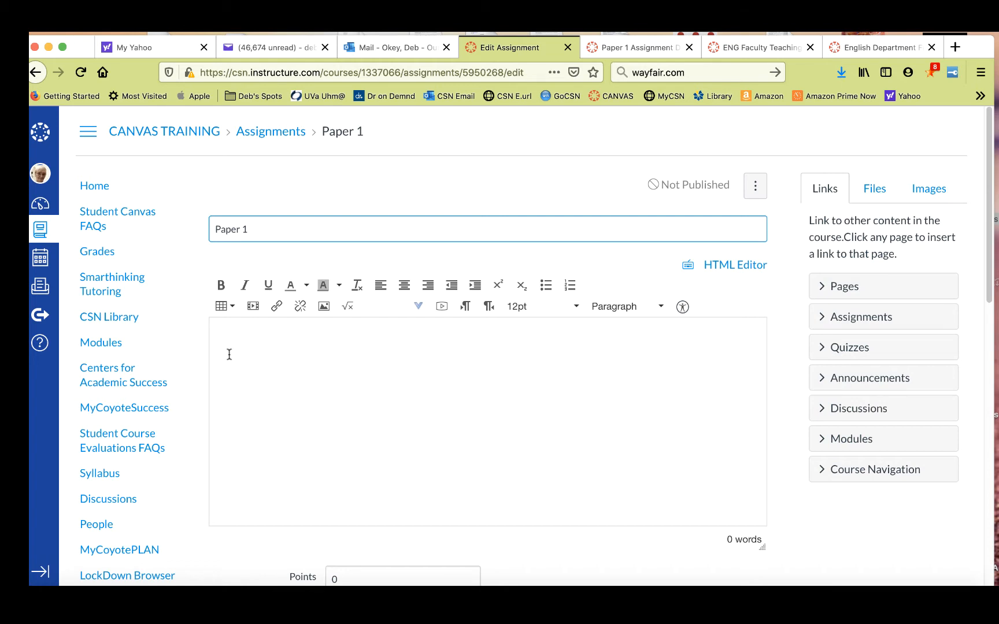
# Step: Enter the description "After comparing your paper to the instructions on the Paper 1 Assignment sheet, submit it by using the attachment feature in this drop box."
pyautogui.click(229, 355)
pyautogui.write('After')
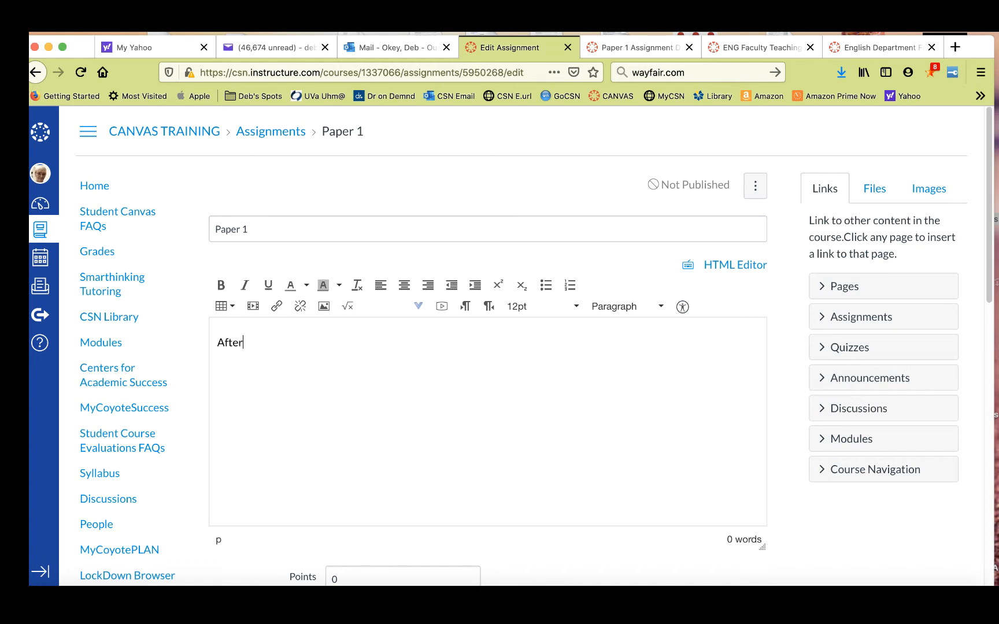
pyautogui.write(' comparing your paper to ')
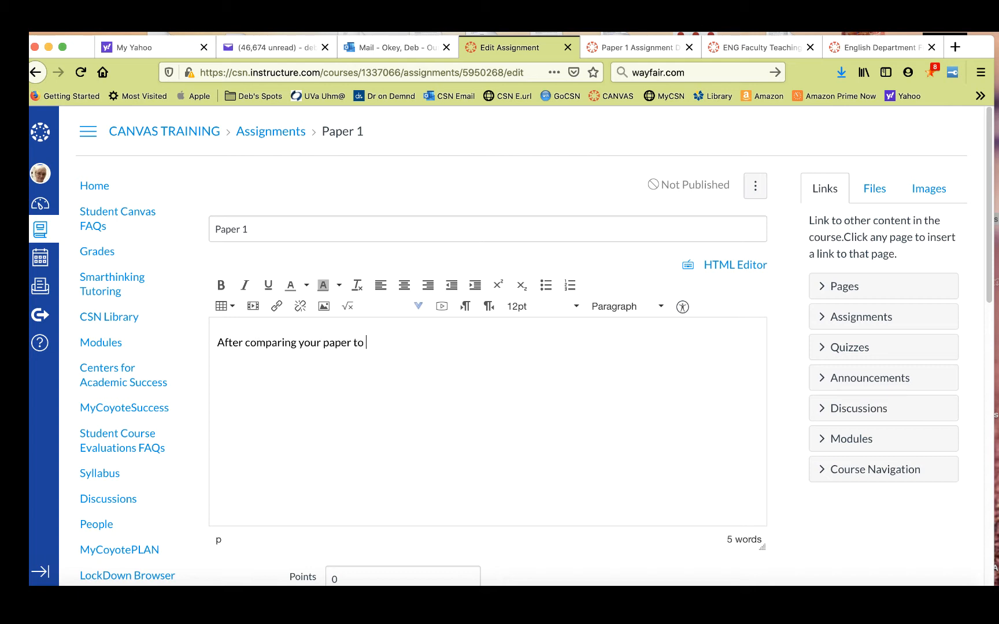
pyautogui.write('the instructions on the Paper')
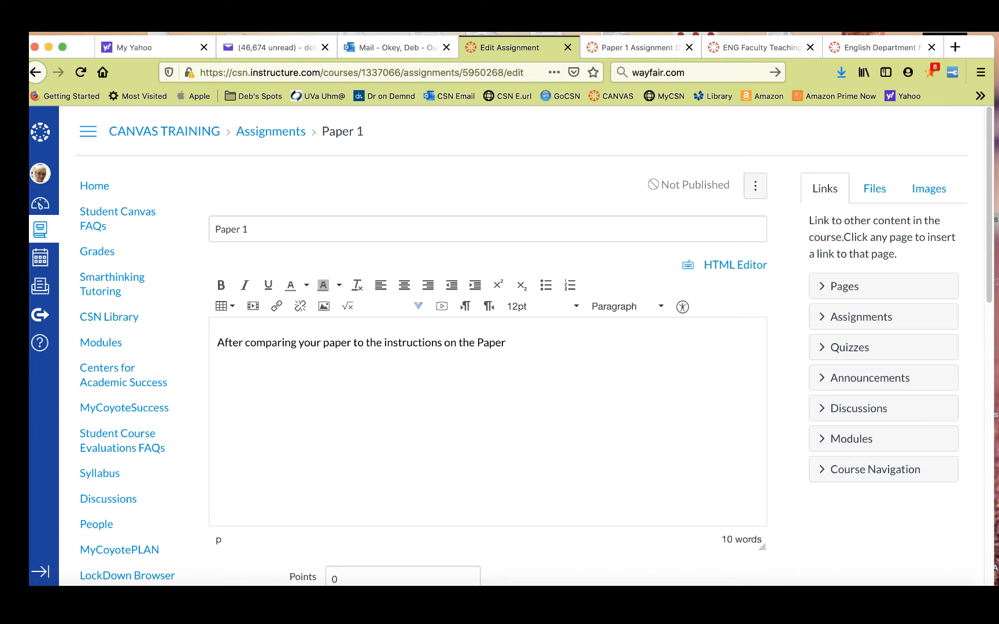
pyautogui.write(' 1 Assignemnt')
pyautogui.press('BackSpace')
pyautogui.press('BackSpace')
pyautogui.press('BackSpace')
pyautogui.press('BackSpace')
pyautogui.press('BackSpace')
pyautogui.write('ment sheet,')
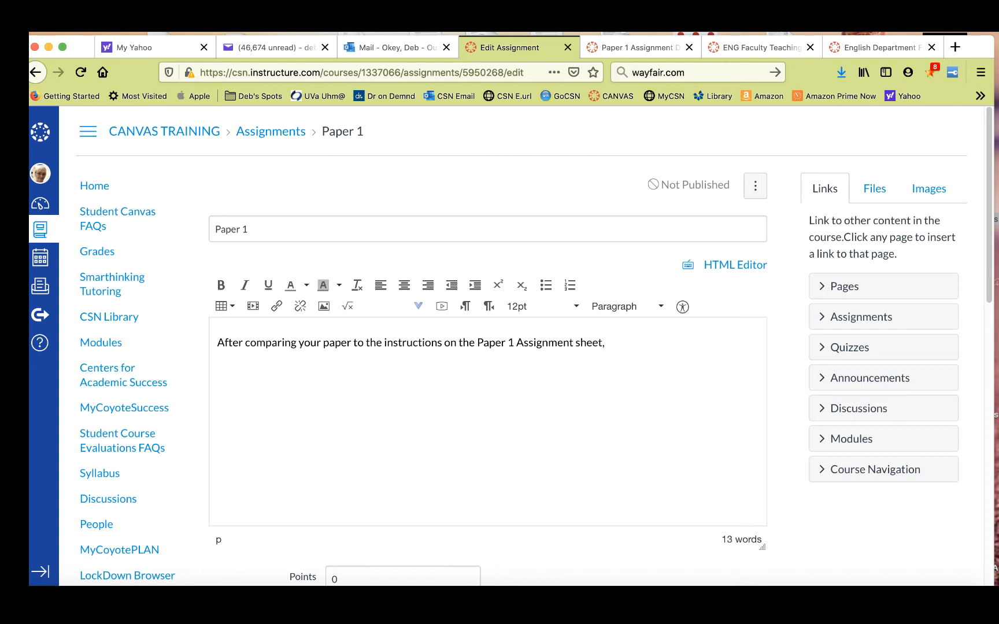
pyautogui.write(' submit it by using the a')
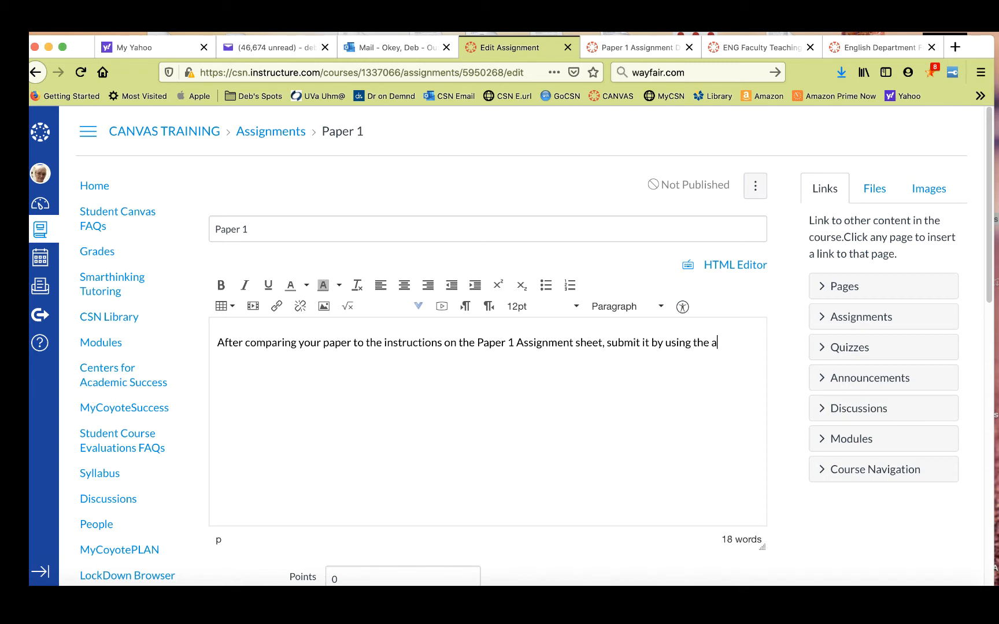
pyautogui.write('ttachment feature ')
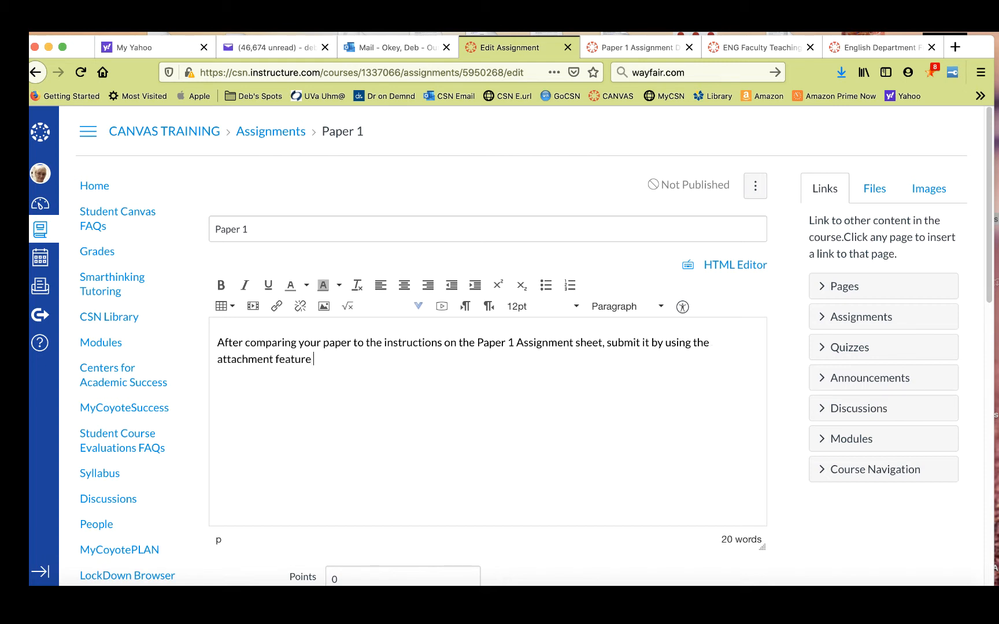
pyautogui.write('in this drop box.')
# Step: Add a second description paragraph reading "You can review the instructions for Paper 1 by following the link below:"
pyautogui.press('Return')
pyautogui.write('You can ei')
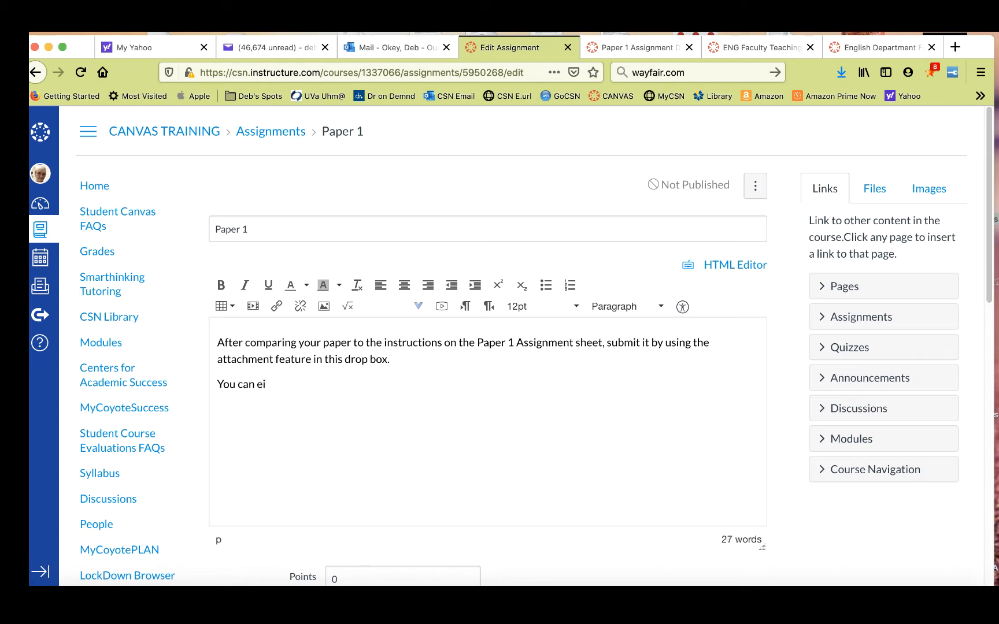
pyautogui.press('BackSpace')
pyautogui.write('revcie')
pyautogui.press('BackSpace')
pyautogui.press('BackSpace')
pyautogui.press('BackSpace')
pyautogui.write('iew the instructions for')
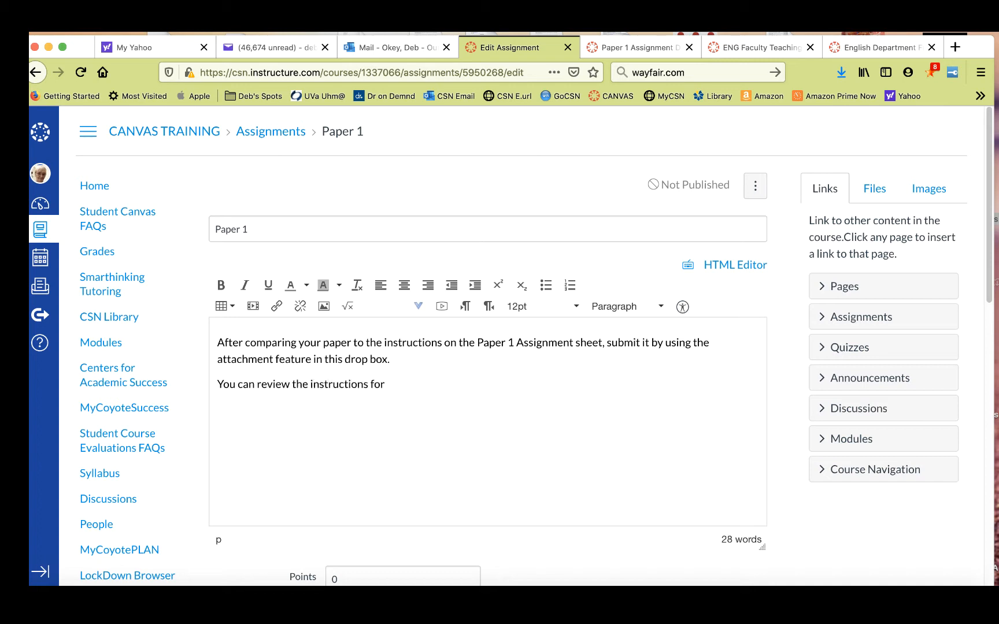
pyautogui.write(' Paper 1 by following the')
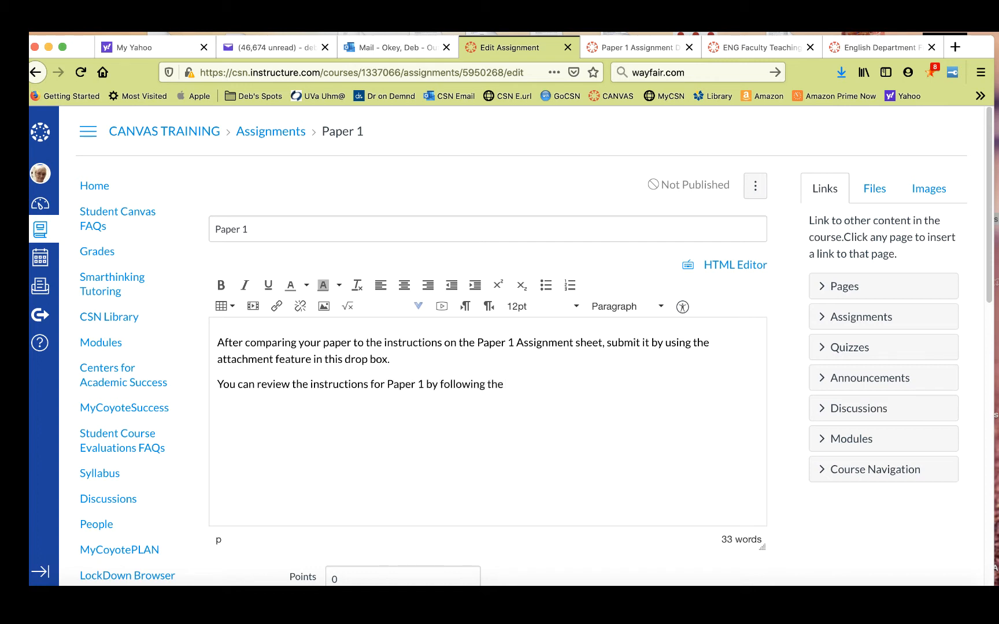
pyautogui.write(' link belos')
pyautogui.write(':')
# Step: Insert a link to the course file "Paper 1 Assignment Sept Due Date.docx" on a new line below the second paragraph
pyautogui.press('Return')
pyautogui.press('Return')
pyautogui.press('BackSpace')
pyautogui.click(875, 191)
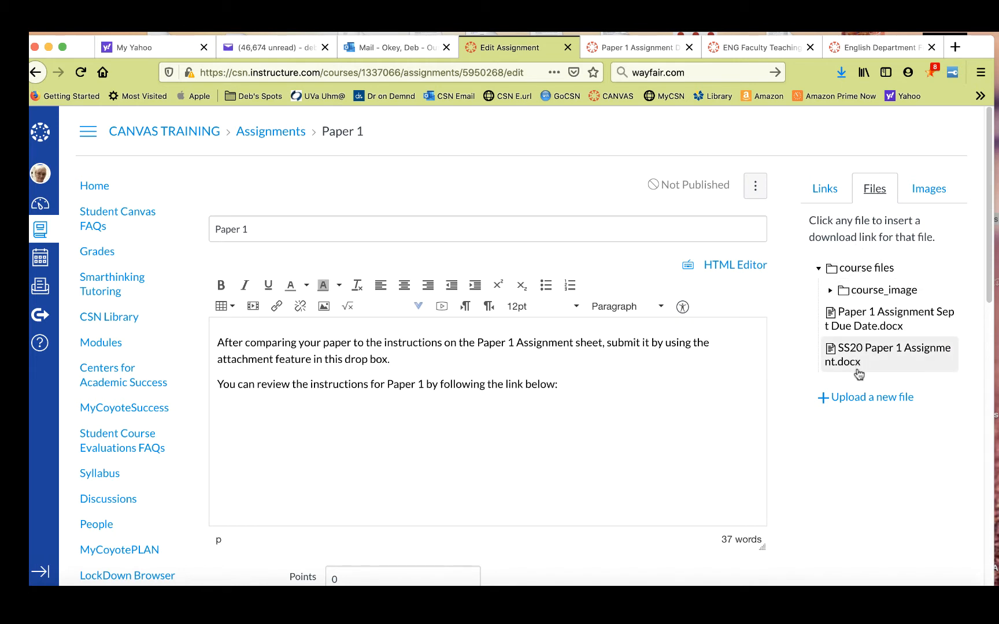
pyautogui.click(862, 318)
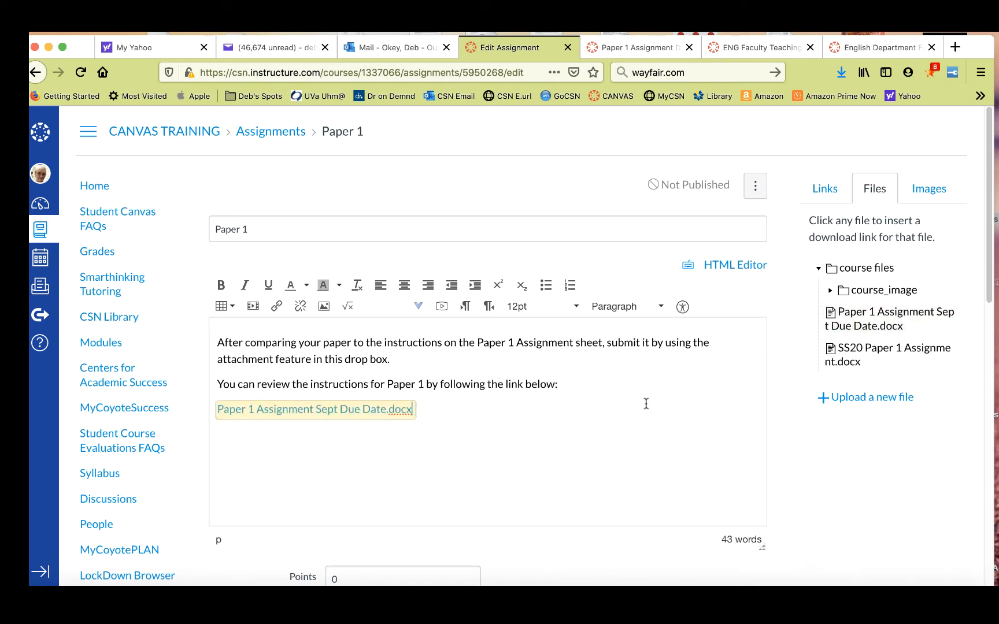
# Step: Set the assignment's points to 100 and its assignment group to Research Paper
pyautogui.scroll(-5, 599, 413)
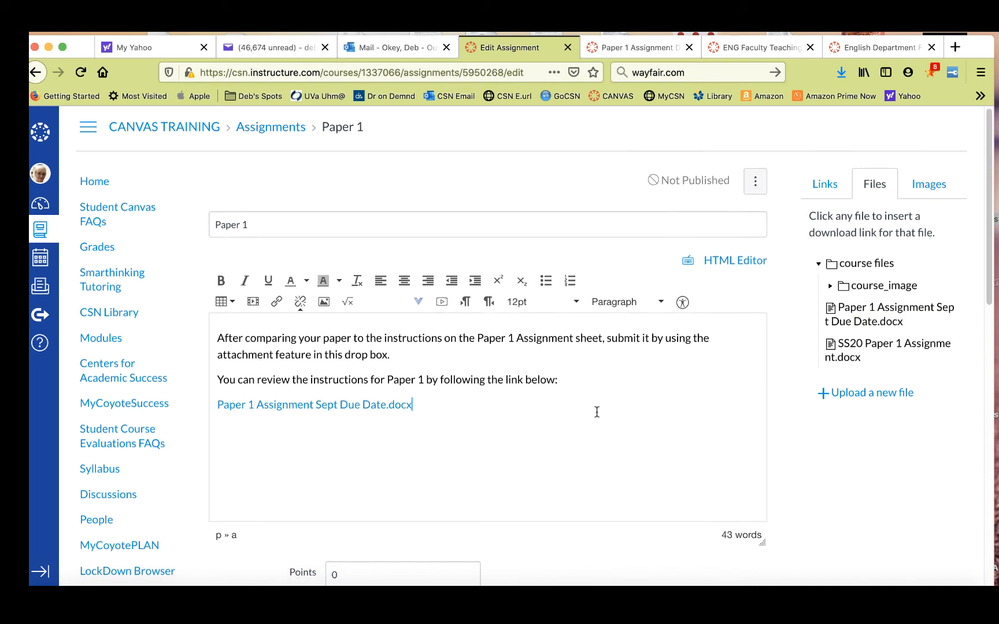
pyautogui.scroll(-4, 596, 411)
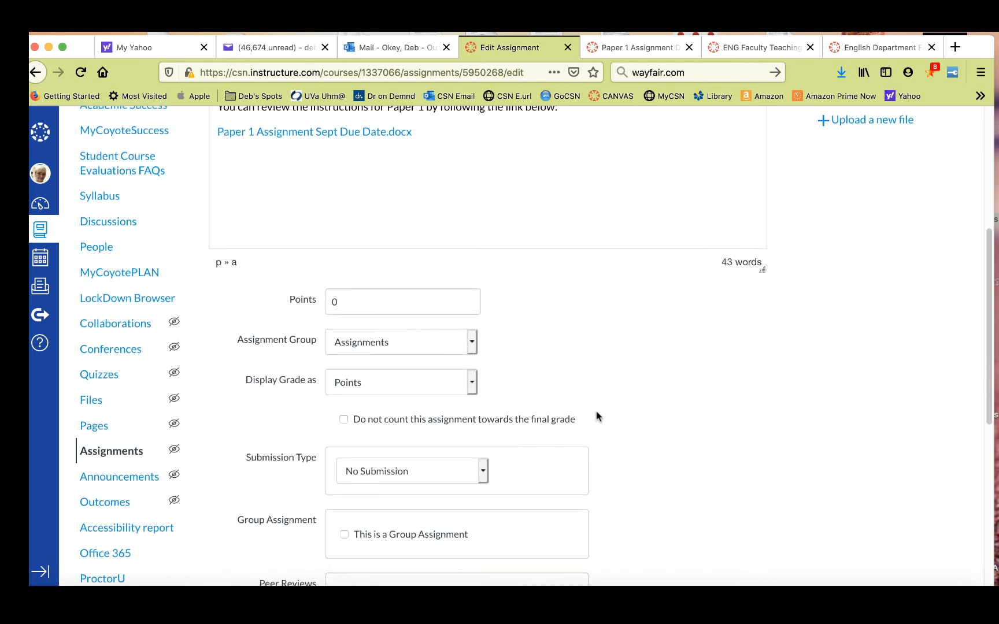
pyautogui.click(358, 301)
pyautogui.moveTo(353, 299); pyautogui.dragTo(326, 300)
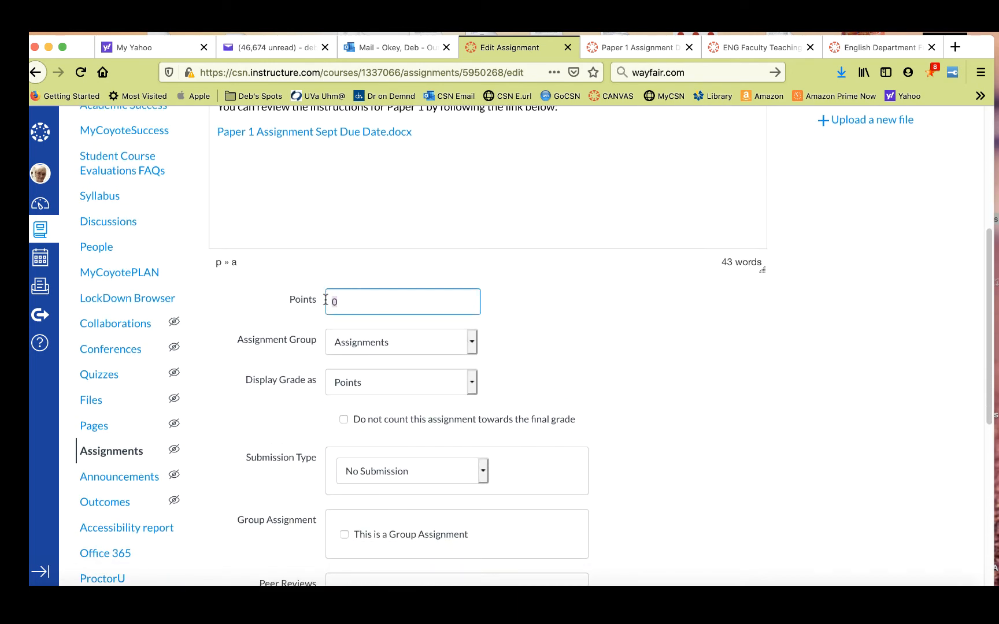
pyautogui.write('100')
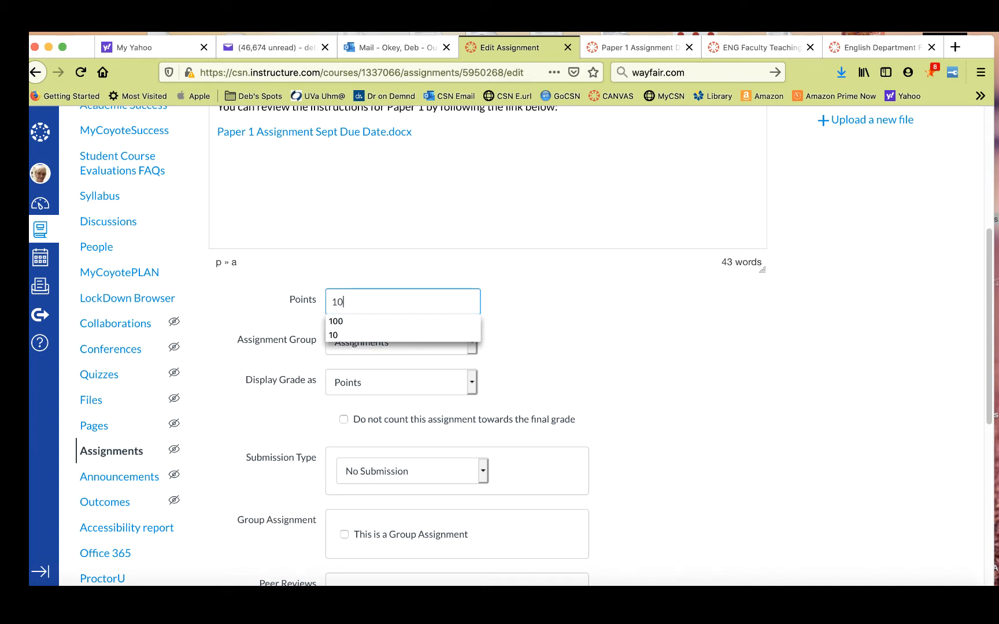
pyautogui.click(560, 350)
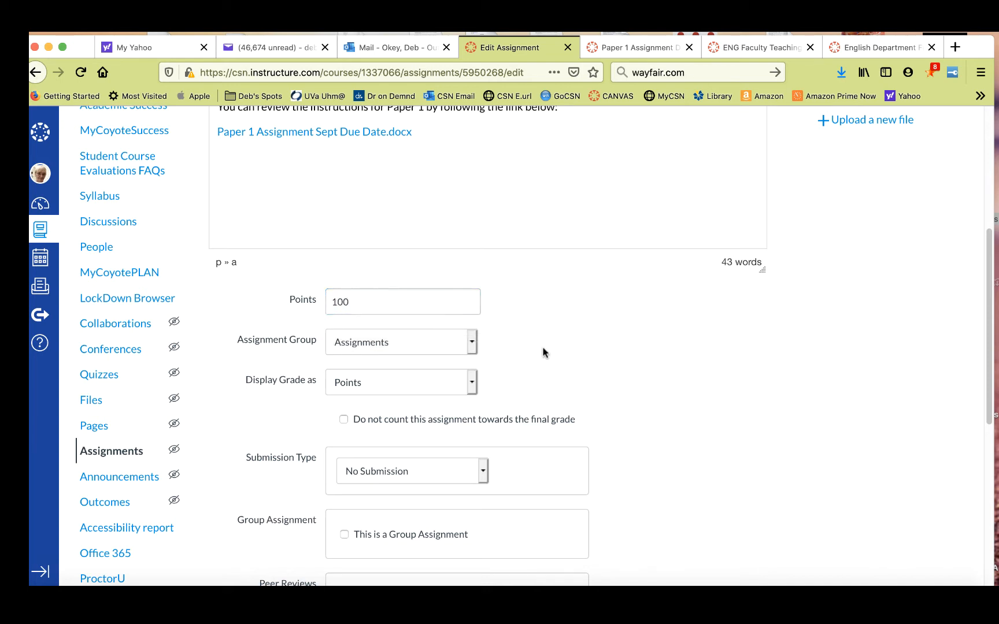
pyautogui.click(473, 344)
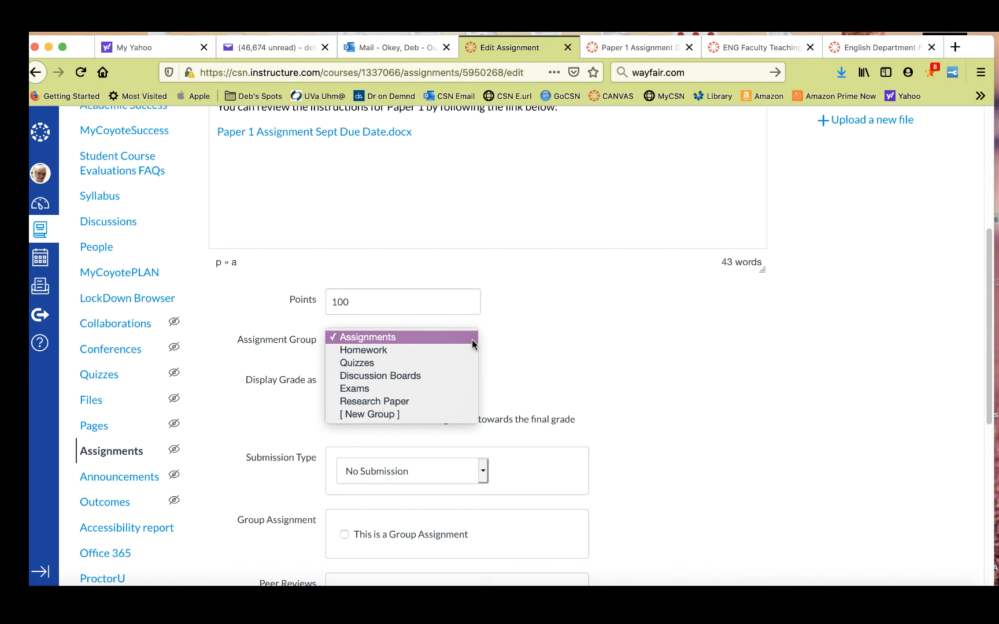
pyautogui.click(461, 400)
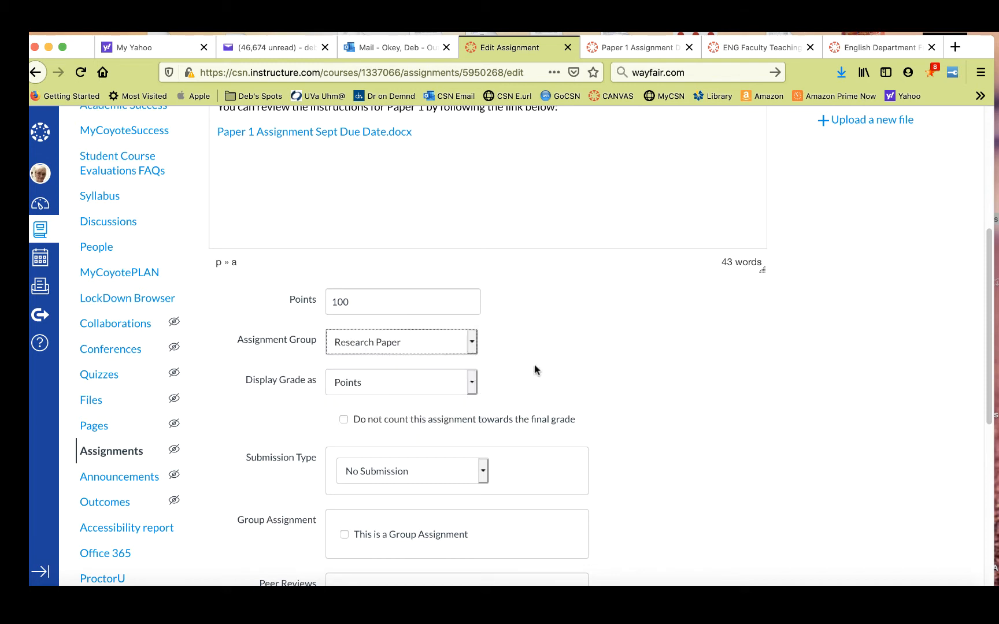
# Step: Set the grade to display as Points and have the assignment count towards the final grade
pyautogui.click(472, 383)
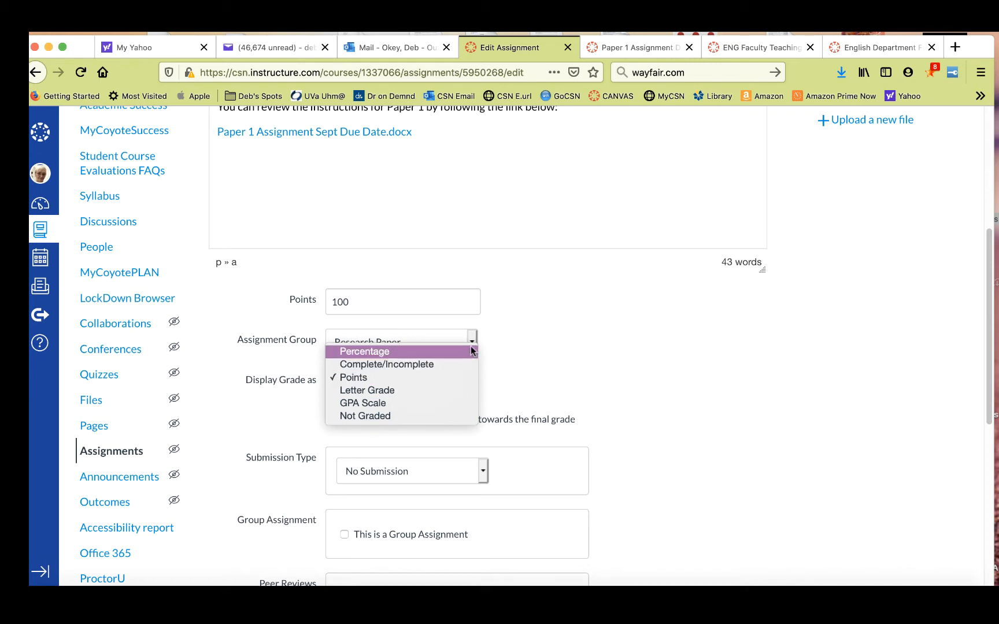
pyautogui.click(463, 376)
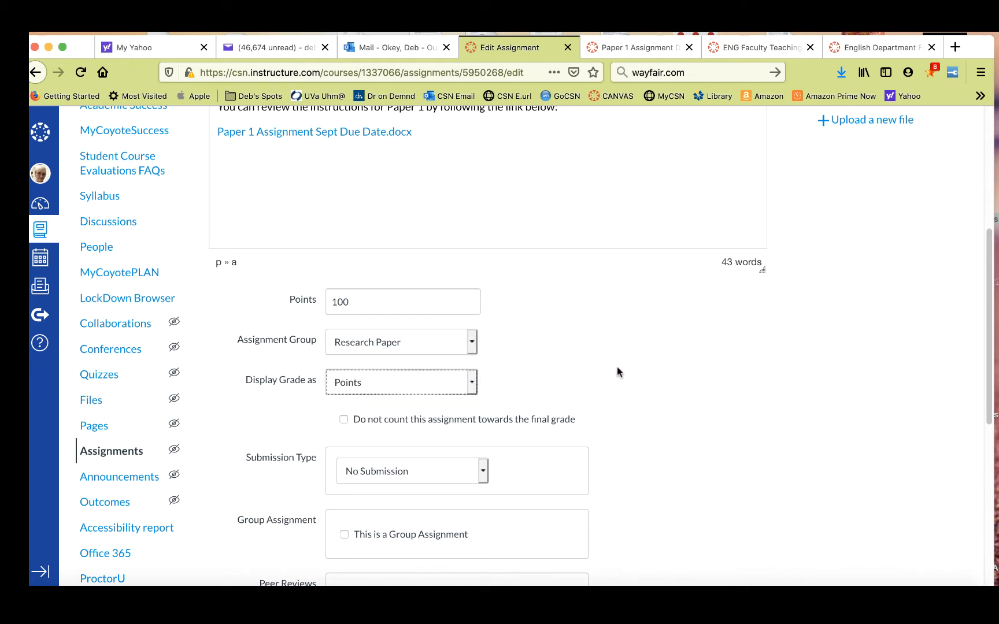
pyautogui.scroll(-3, 642, 368)
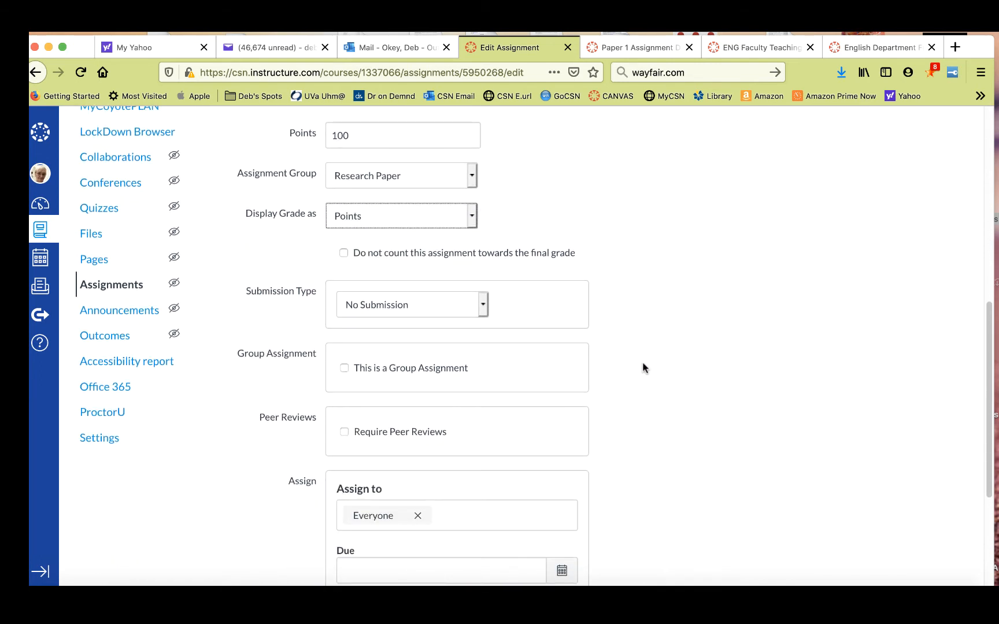
pyautogui.scroll(-1, 642, 362)
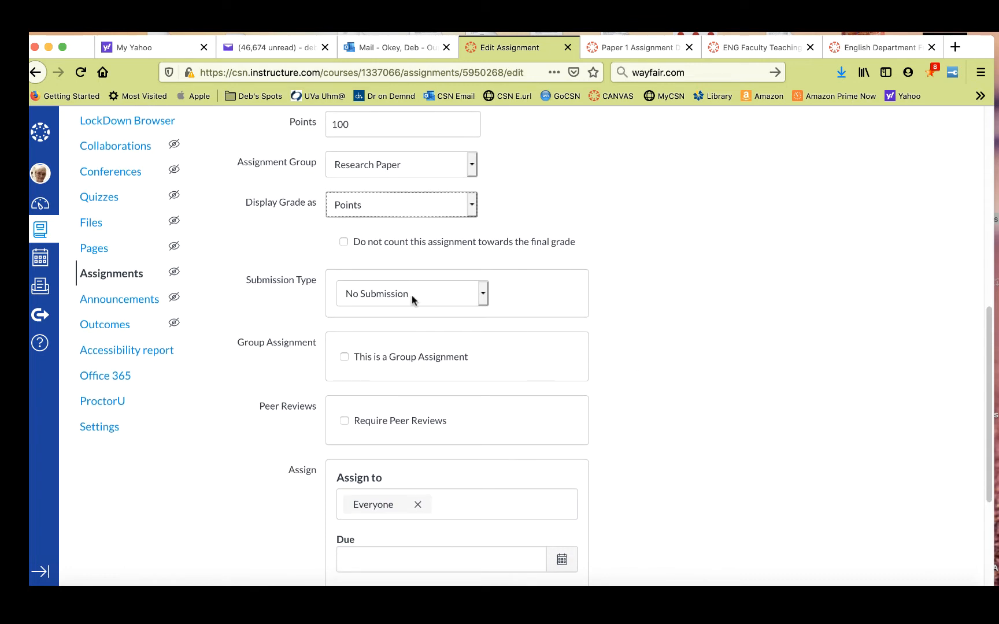
pyautogui.click(346, 242)
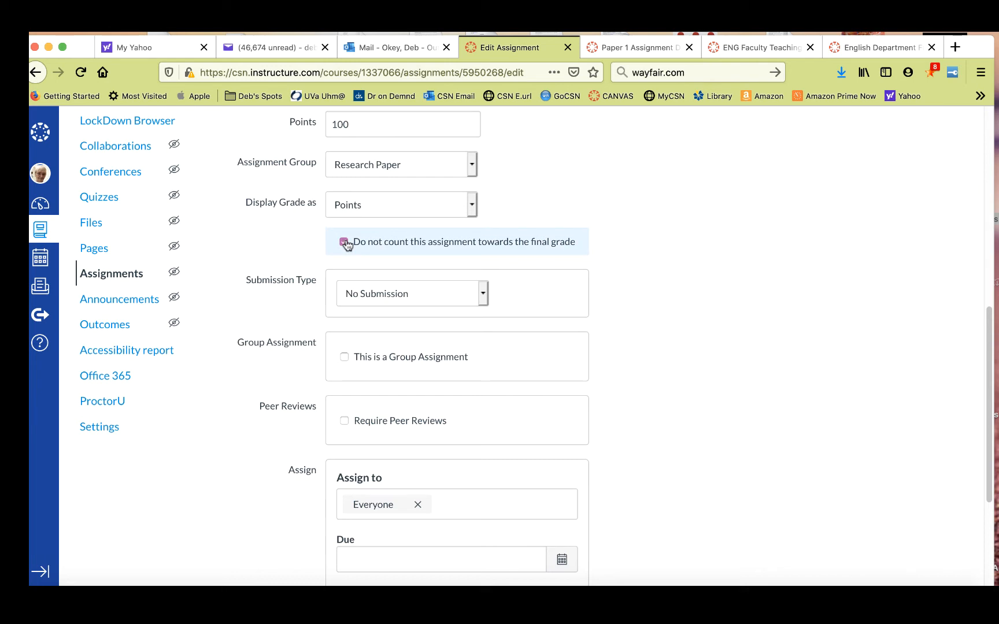
pyautogui.click(345, 242)
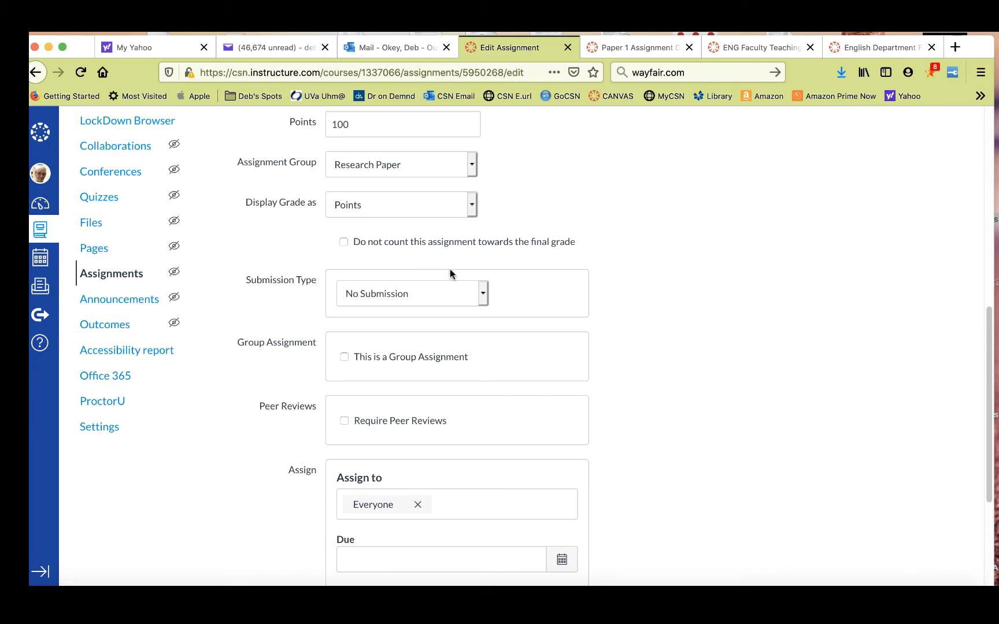
# Step: Set the submission type to Online and accept File Uploads as the entry option
pyautogui.click(484, 292)
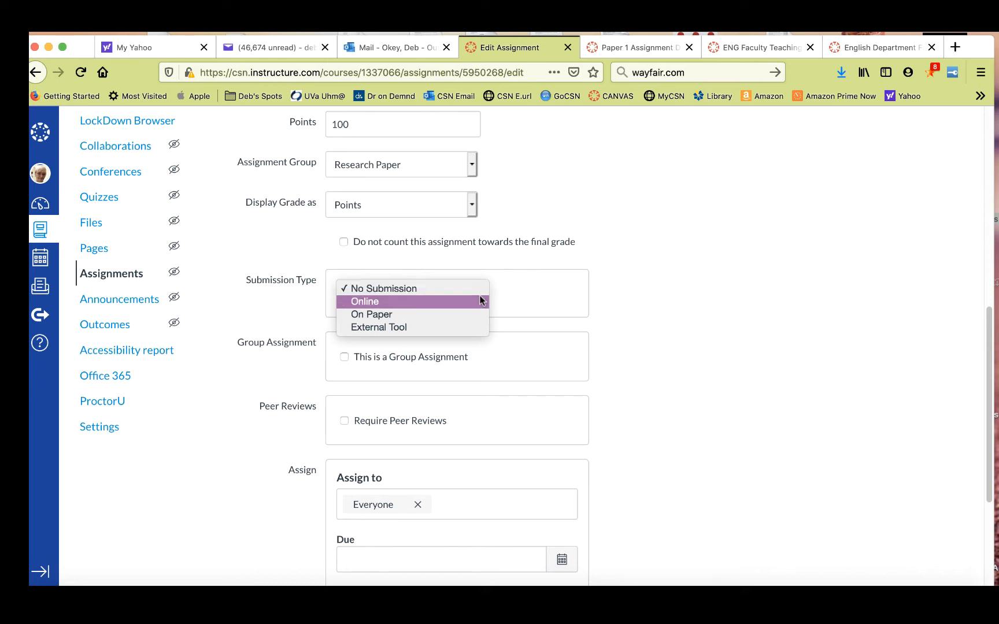
pyautogui.click(479, 301)
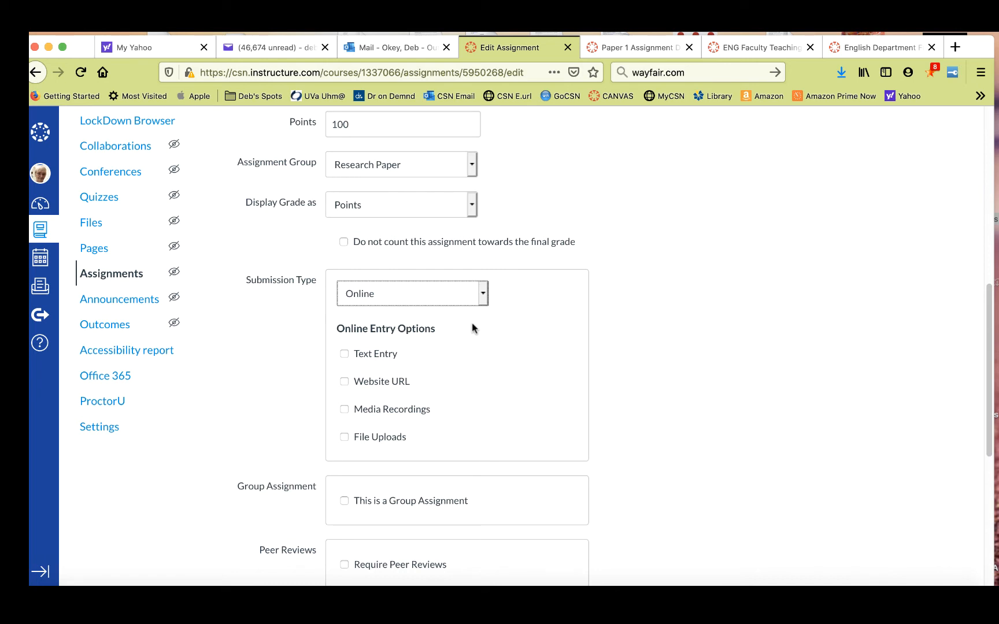
pyautogui.scroll(-3, 472, 328)
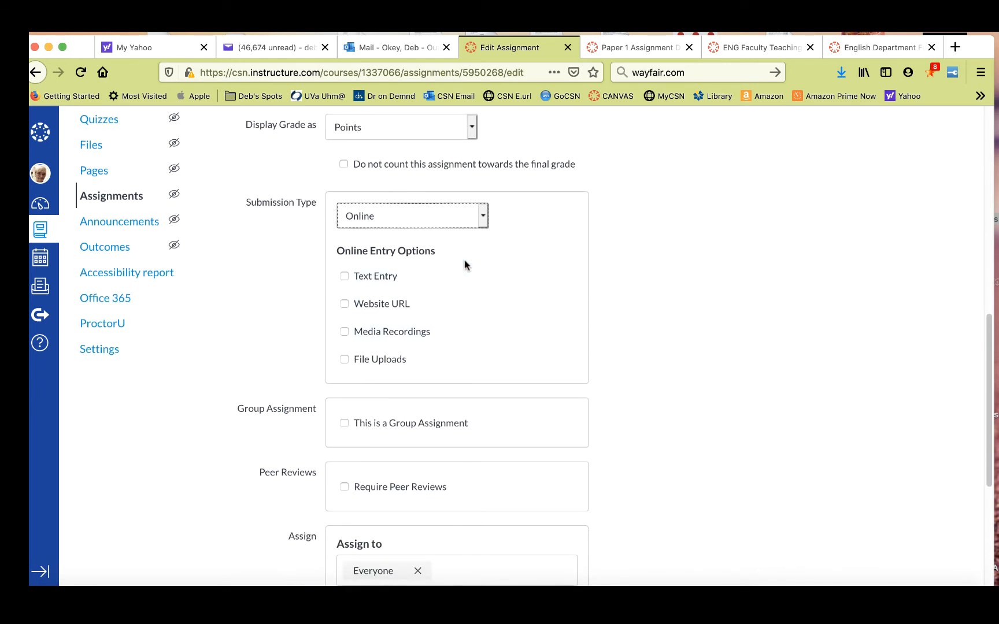
pyautogui.click(345, 360)
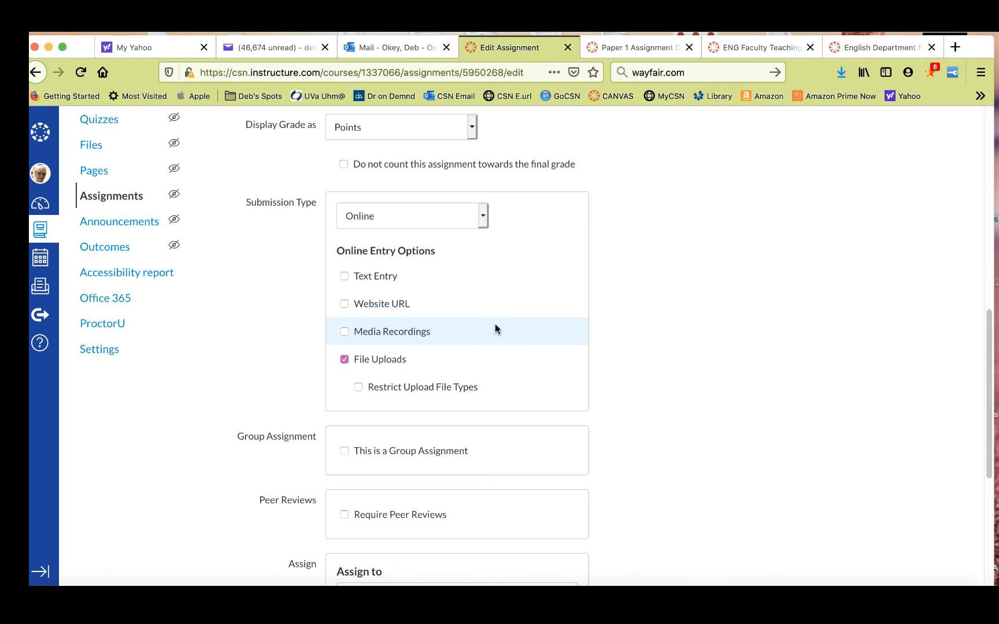
pyautogui.scroll(-2, 495, 330)
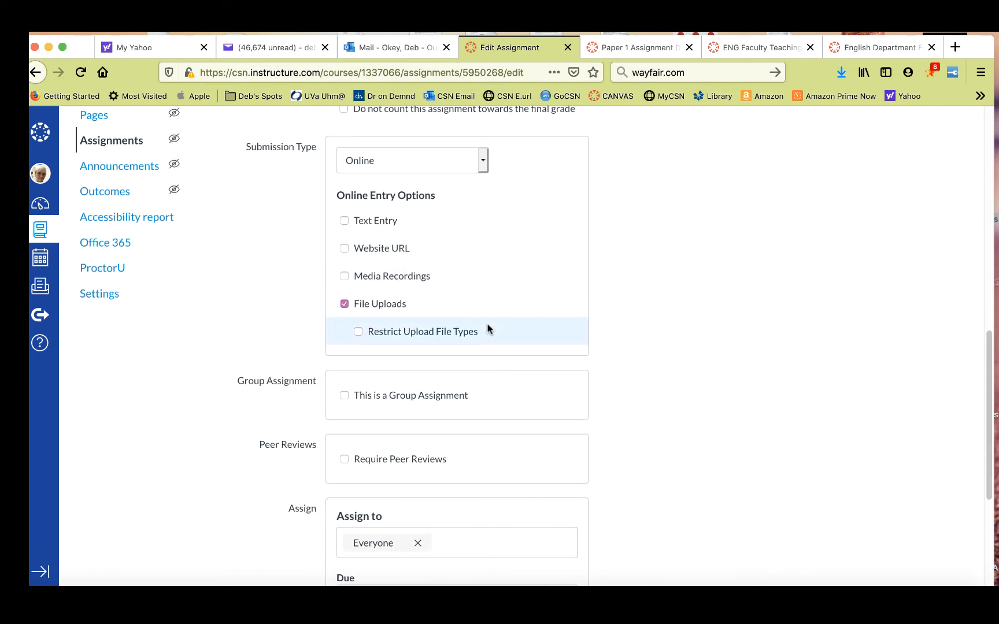
pyautogui.click(359, 332)
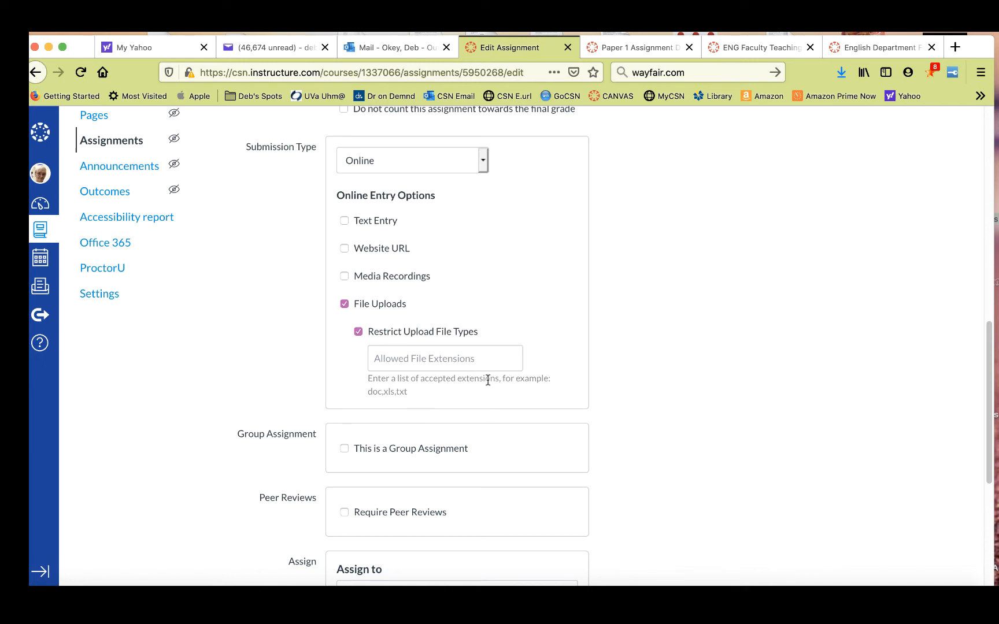
pyautogui.click(358, 332)
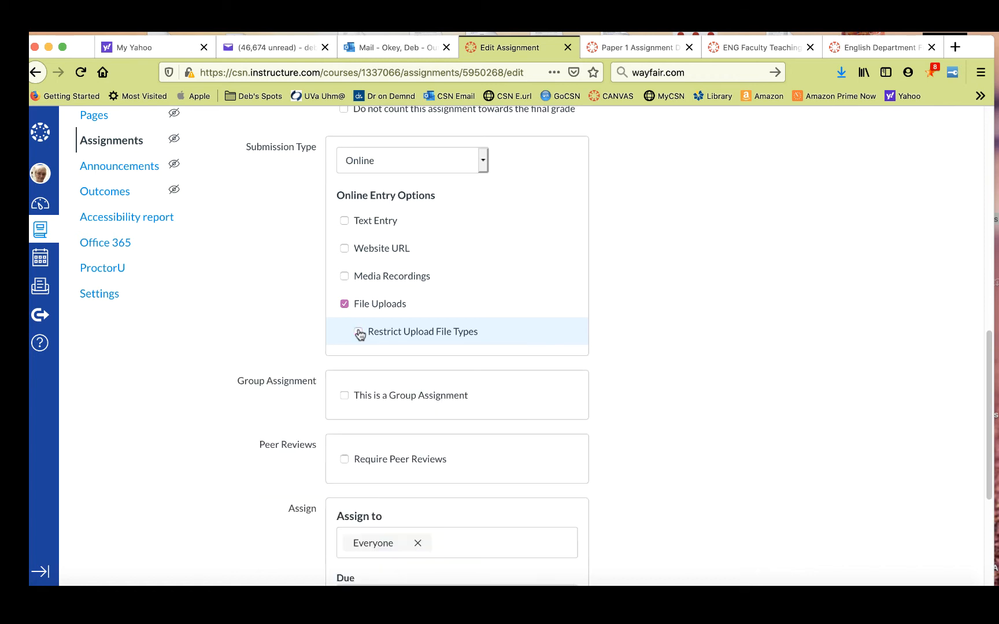
pyautogui.scroll(-3, 658, 297)
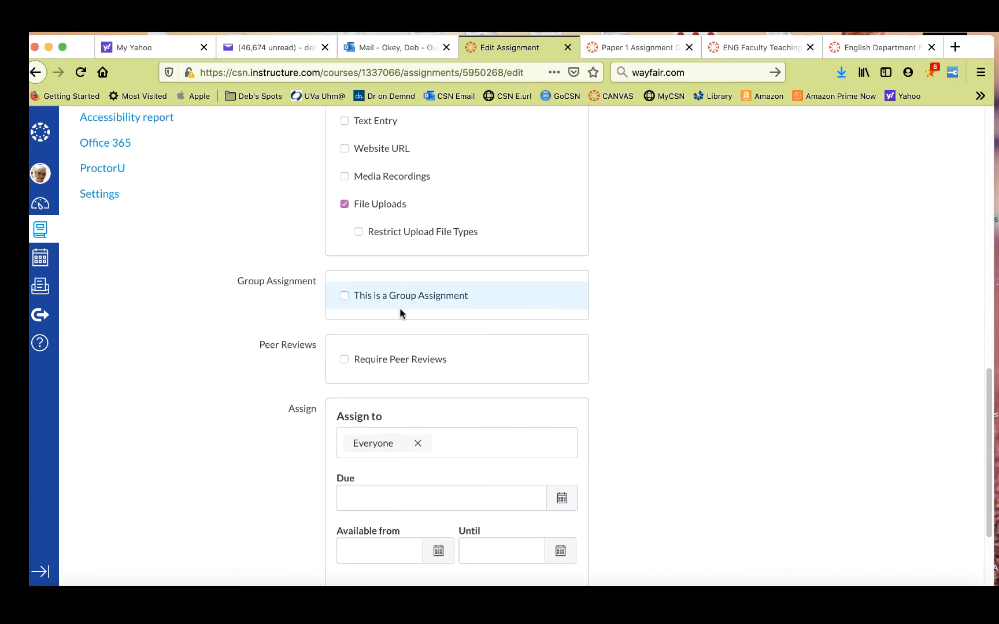
pyautogui.click(349, 298)
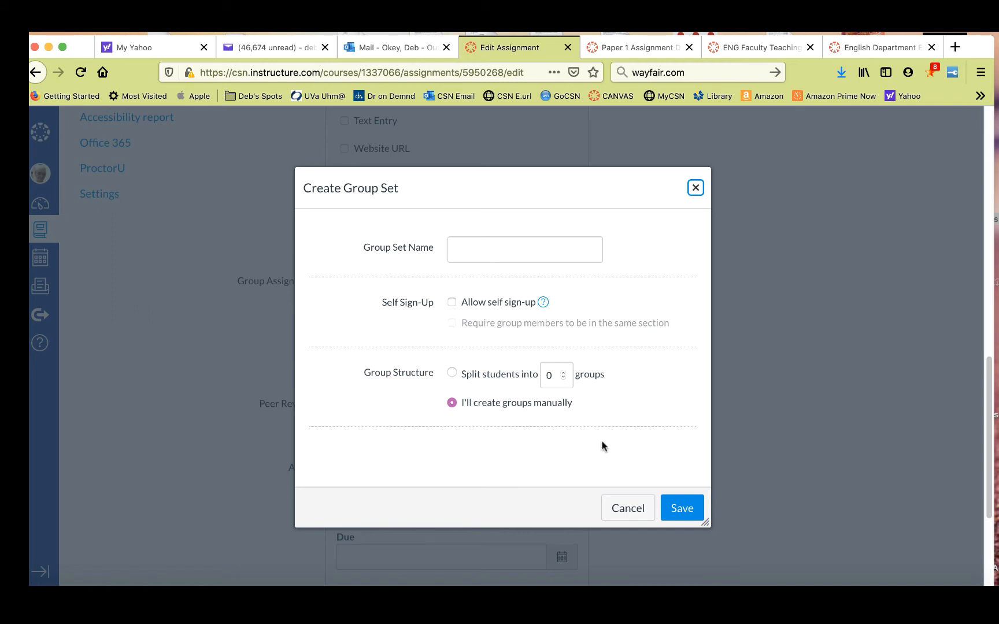
pyautogui.click(618, 510)
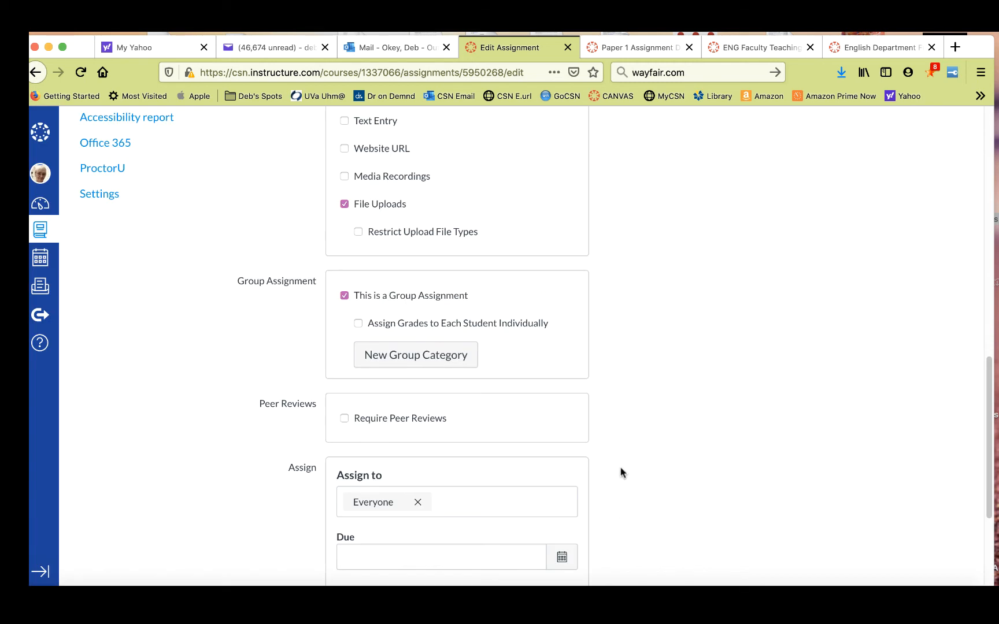
pyautogui.click(345, 295)
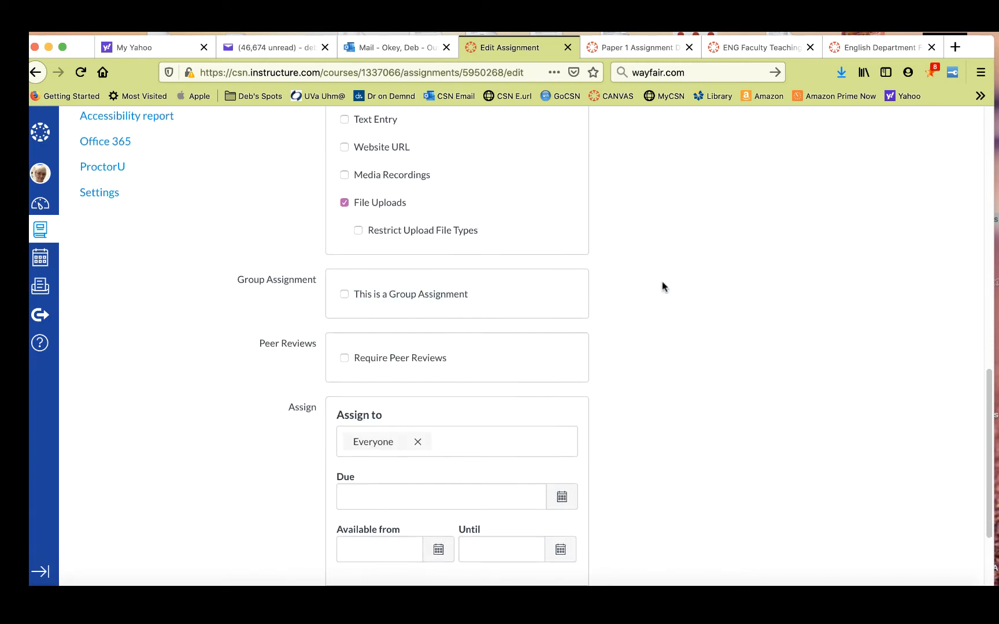
pyautogui.scroll(-3, 659, 286)
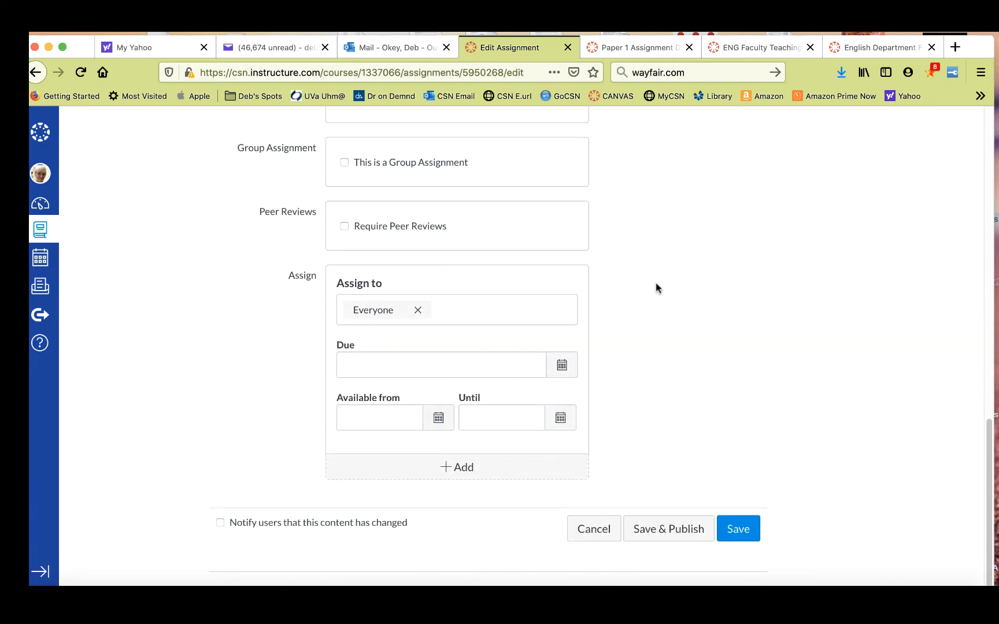
pyautogui.click(345, 227)
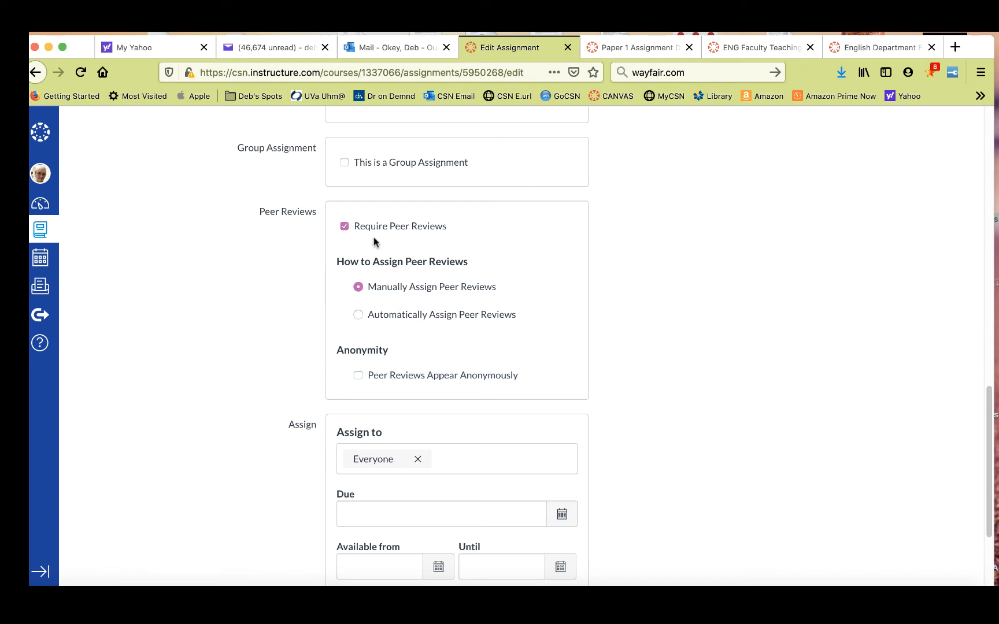
pyautogui.click(344, 227)
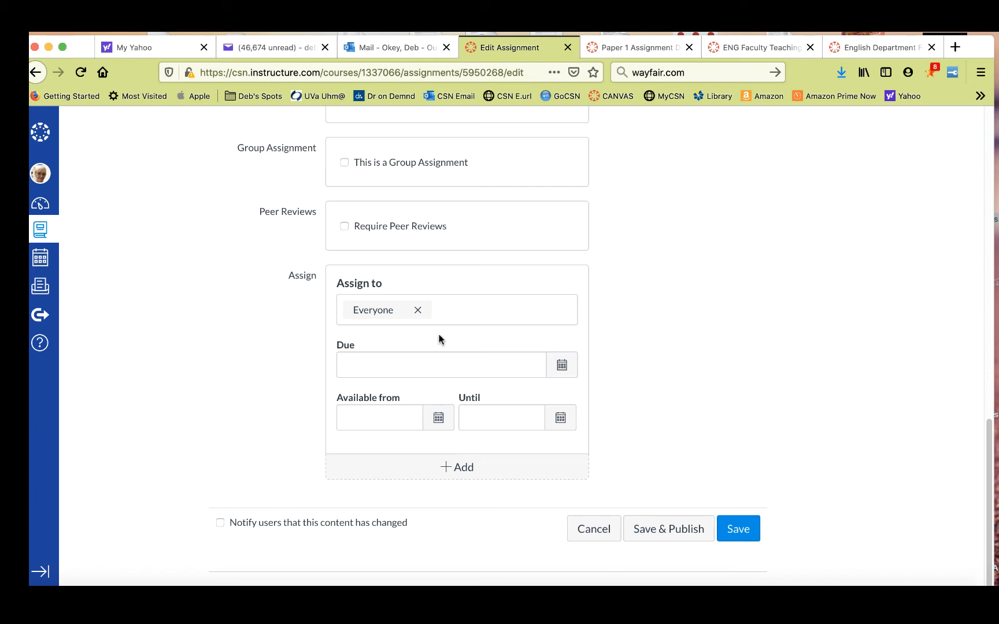
# Step: Set the assignment's due date to September 14, 2020 at 9:00 am
pyautogui.click(560, 368)
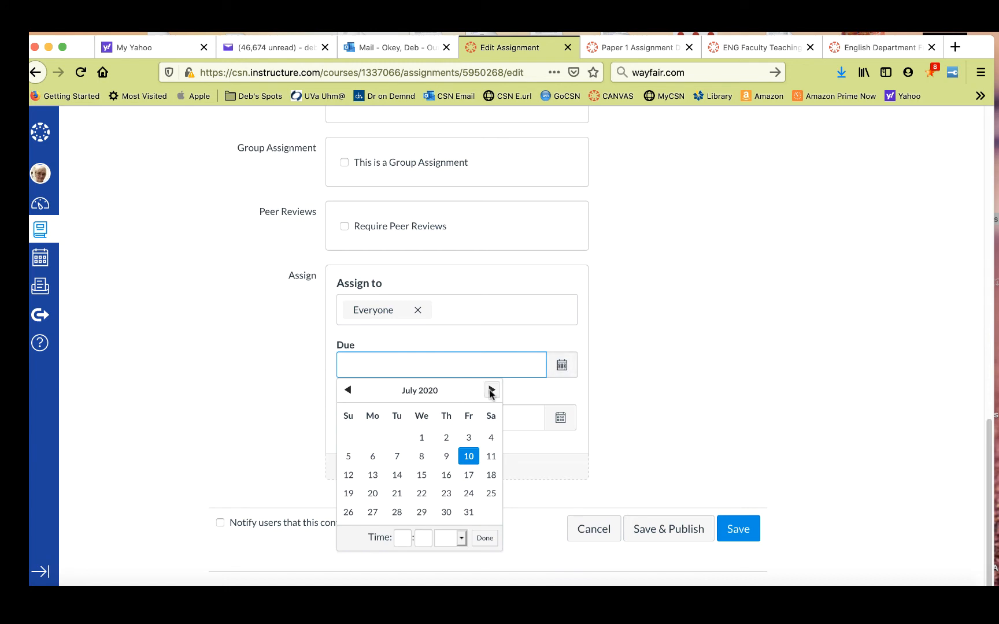
pyautogui.click(491, 391)
pyautogui.click(491, 391)
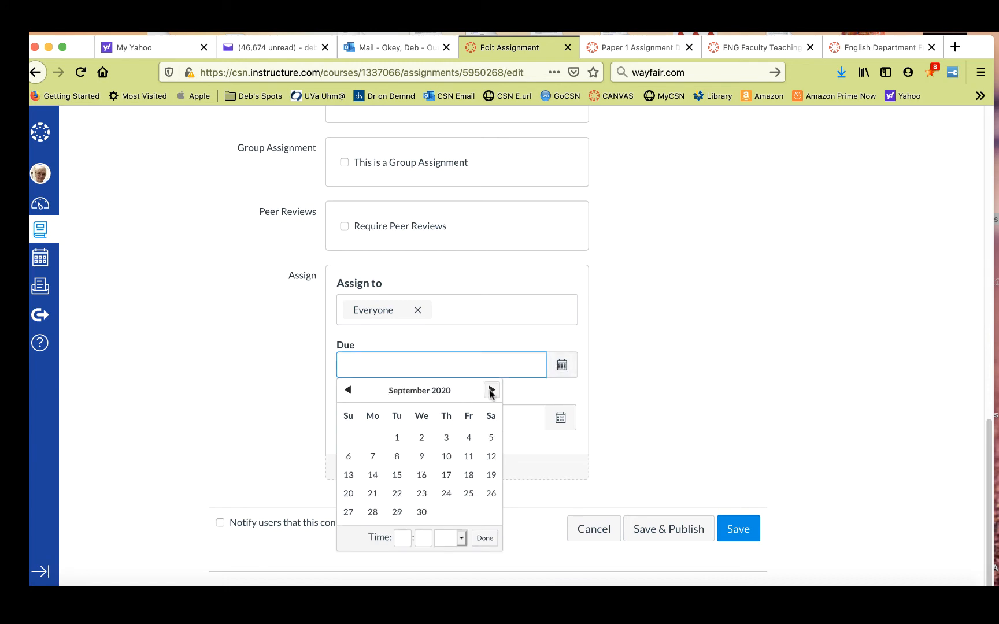
pyautogui.click(372, 475)
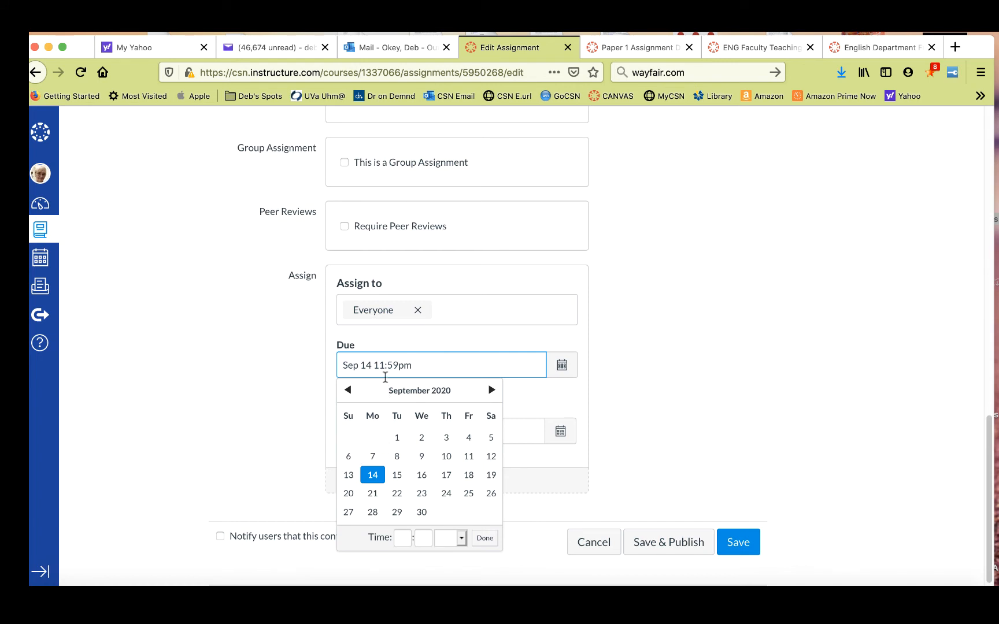
pyautogui.click(403, 538)
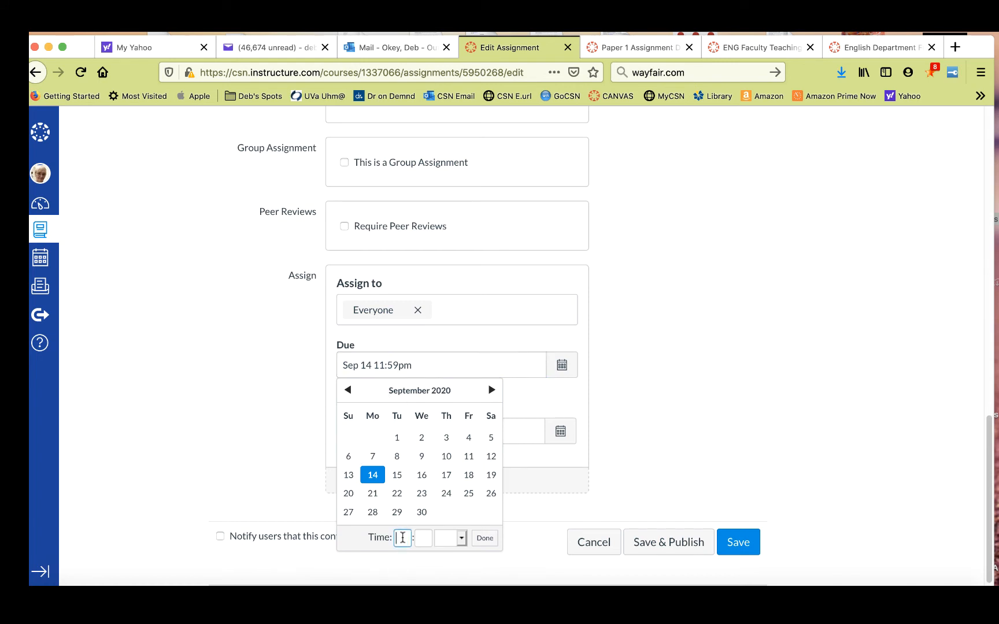
pyautogui.write('9')
pyautogui.press('Tab')
pyautogui.write('00')
pyautogui.click(458, 537)
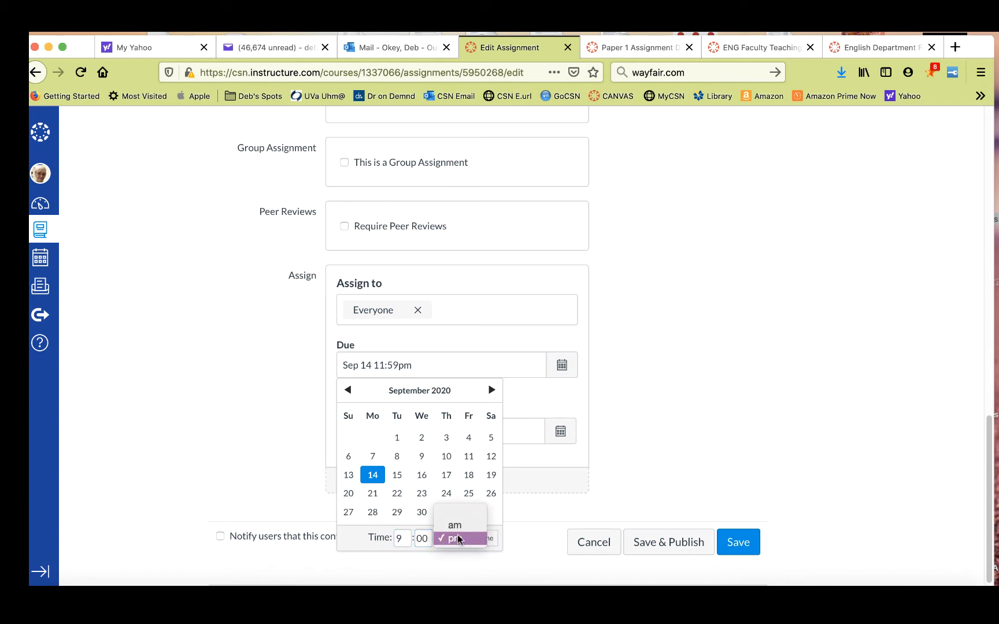
pyautogui.click(458, 526)
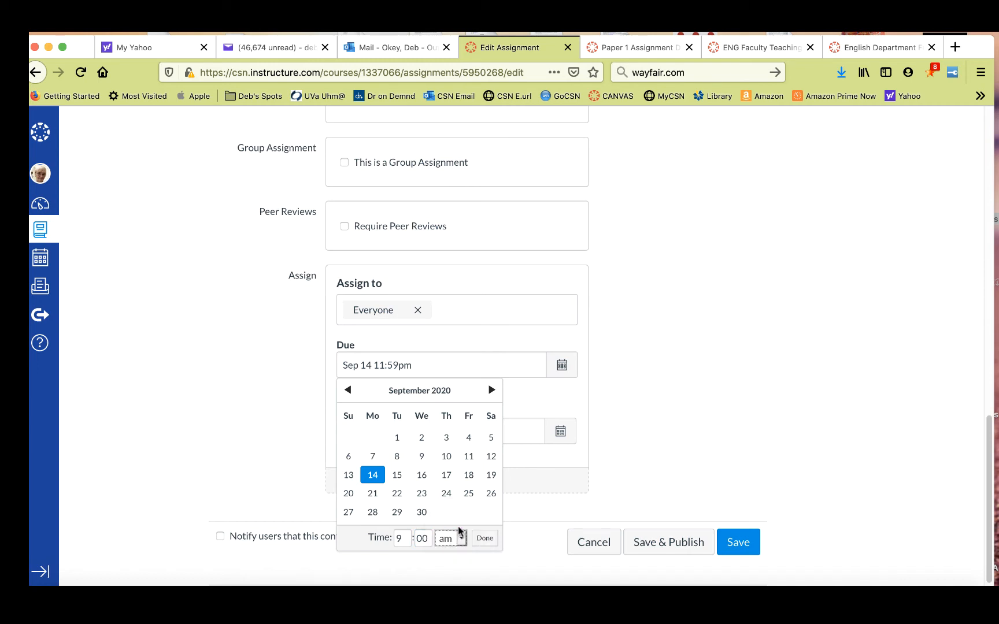
pyautogui.click(487, 539)
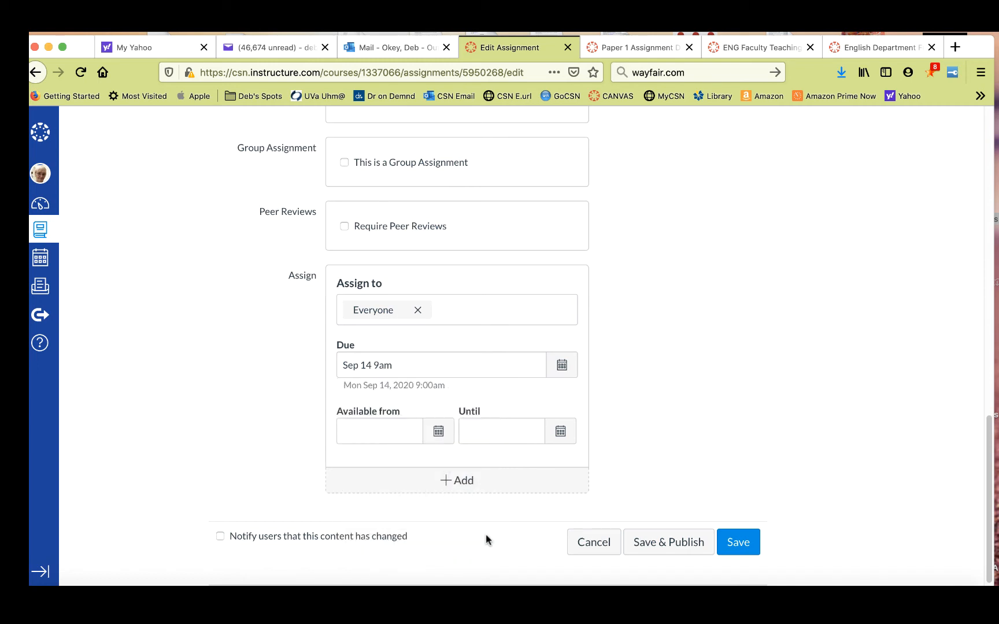
# Step: Make the assignment available from August 24, 2020
pyautogui.click(438, 432)
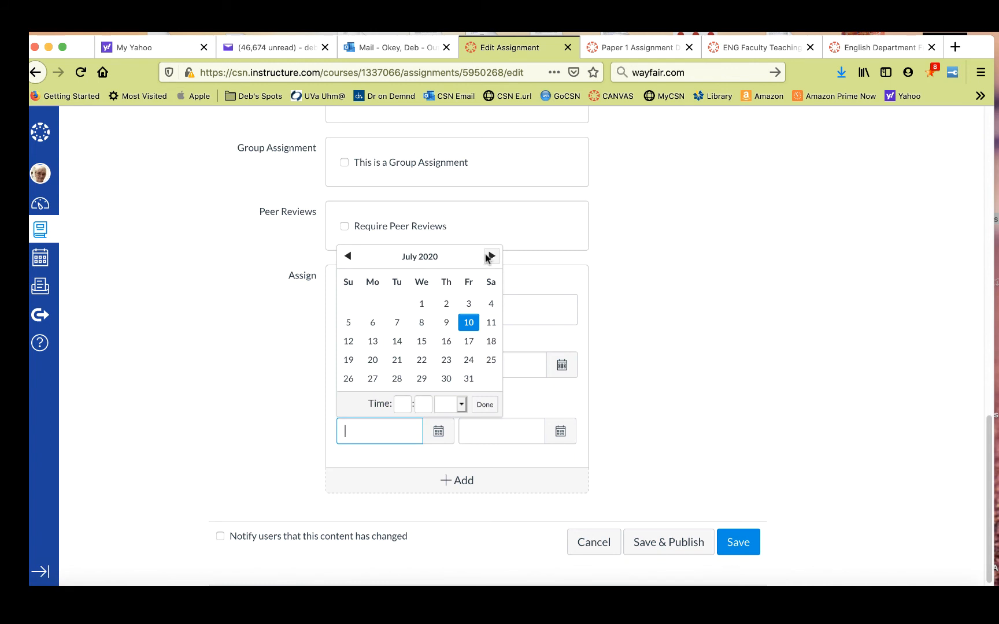
pyautogui.click(491, 257)
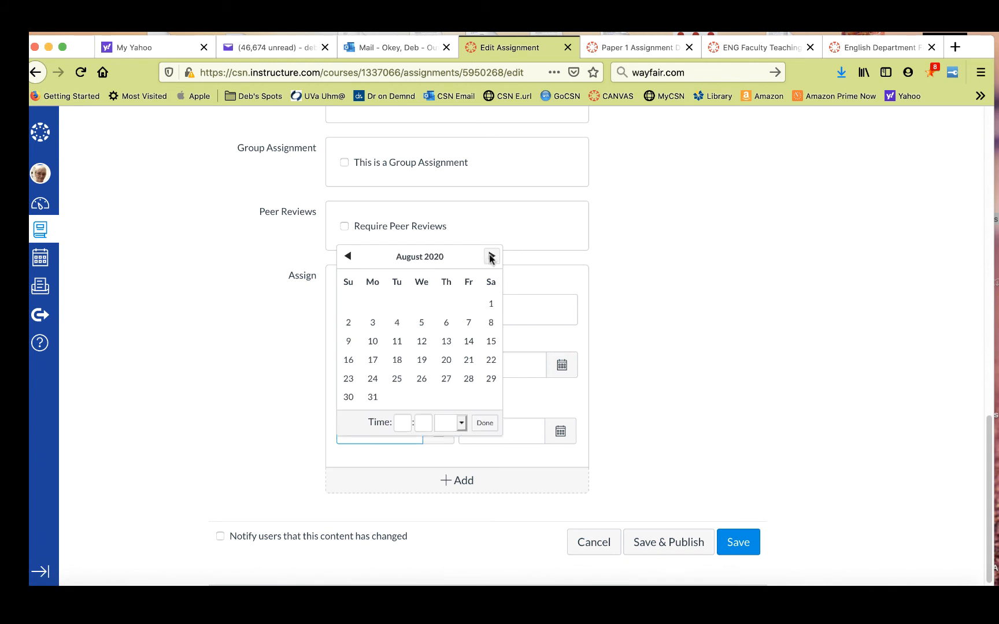
pyautogui.click(373, 380)
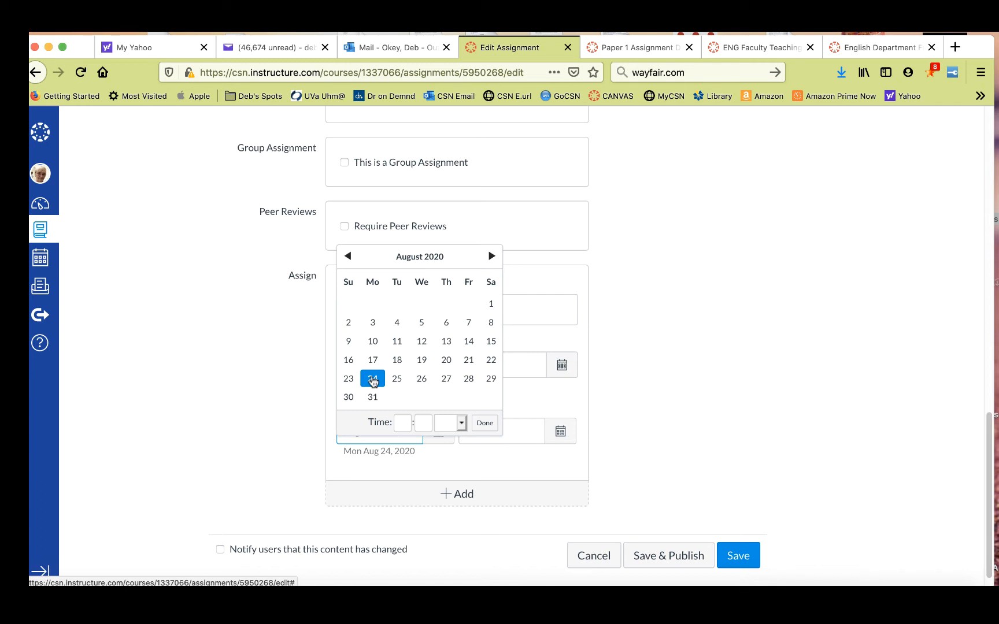
pyautogui.click(484, 423)
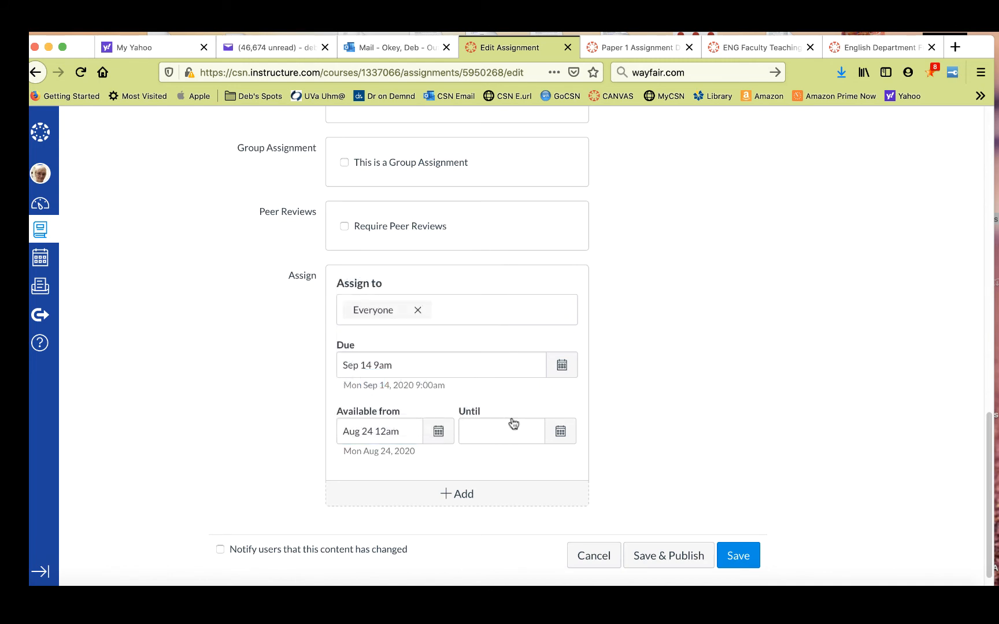
# Step: Set the assignment's availability for everyone to end on September 14, 2020 at 9:00 am
pyautogui.click(560, 435)
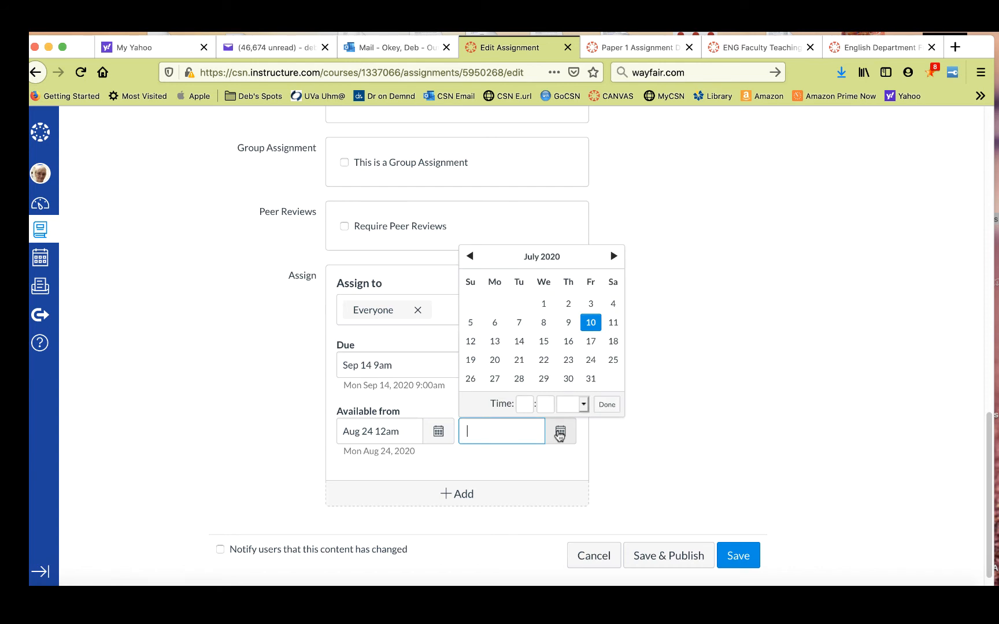
pyautogui.click(613, 257)
pyautogui.click(613, 257)
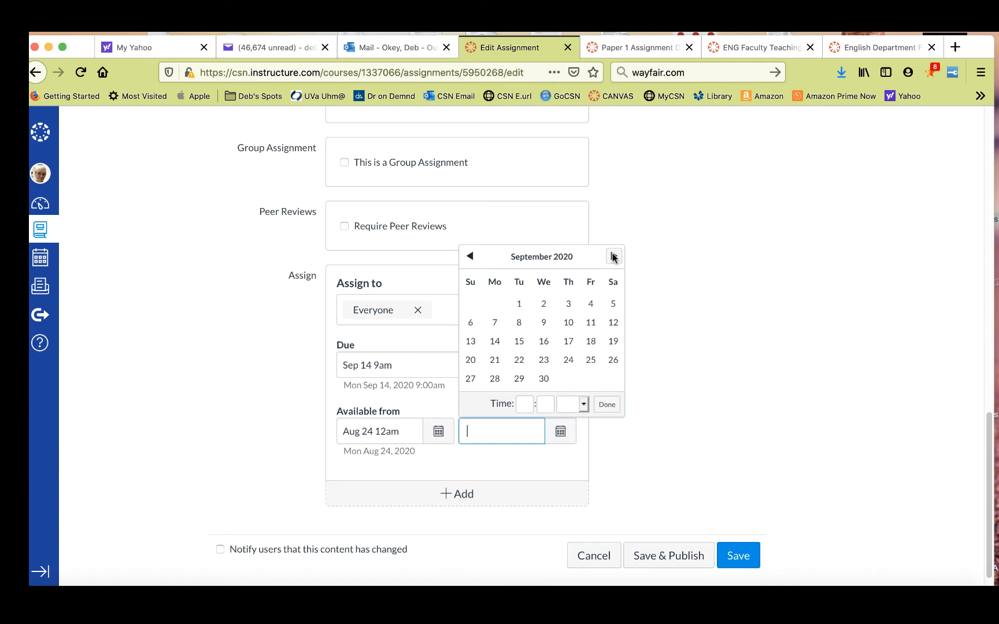
pyautogui.click(495, 342)
pyautogui.click(527, 403)
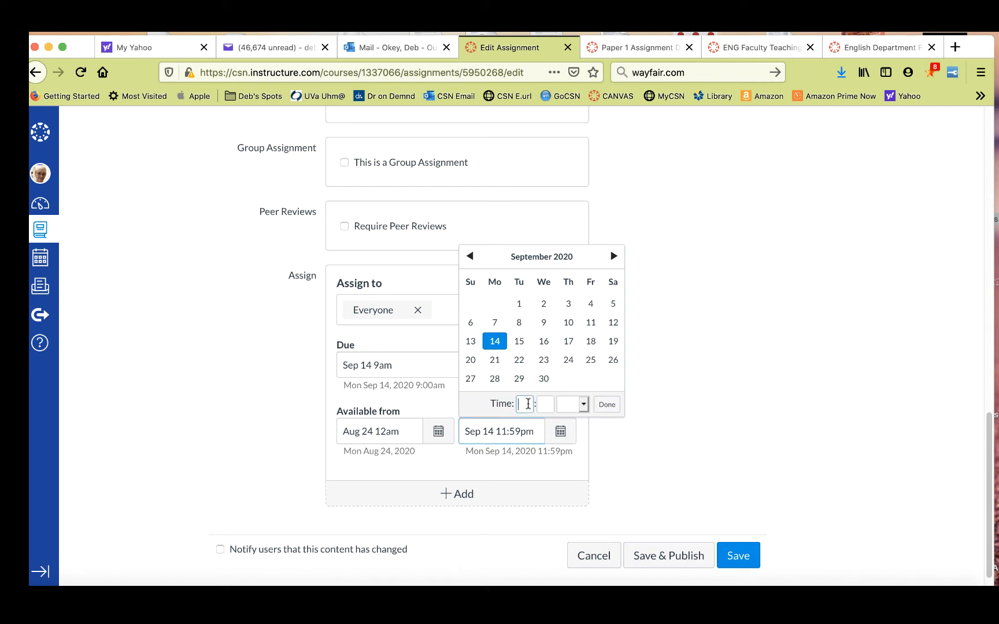
pyautogui.write('9')
pyautogui.press('Tab')
pyautogui.write('00')
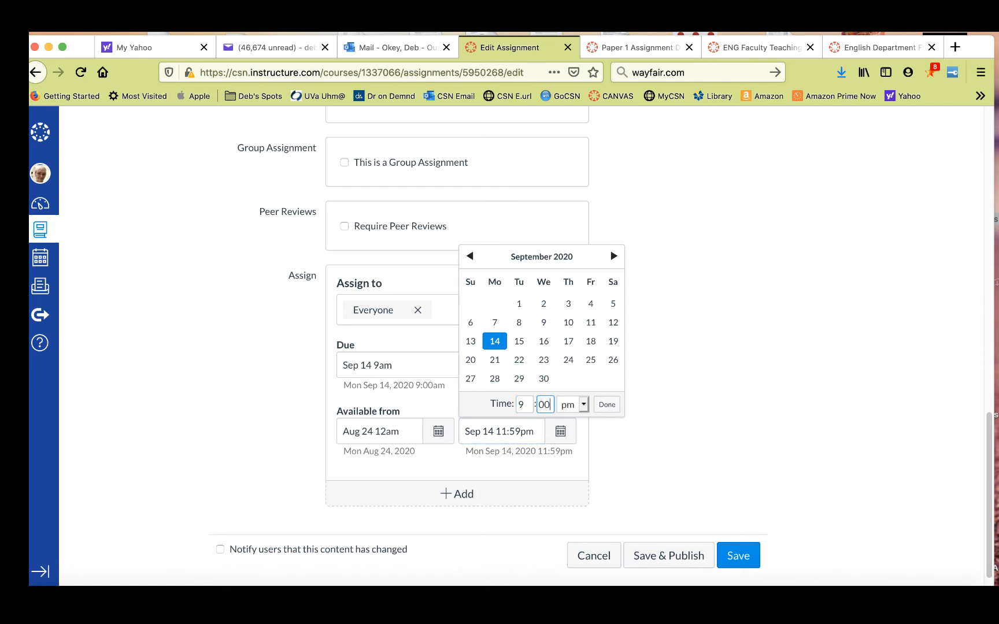
pyautogui.click(584, 405)
pyautogui.click(578, 391)
pyautogui.click(607, 404)
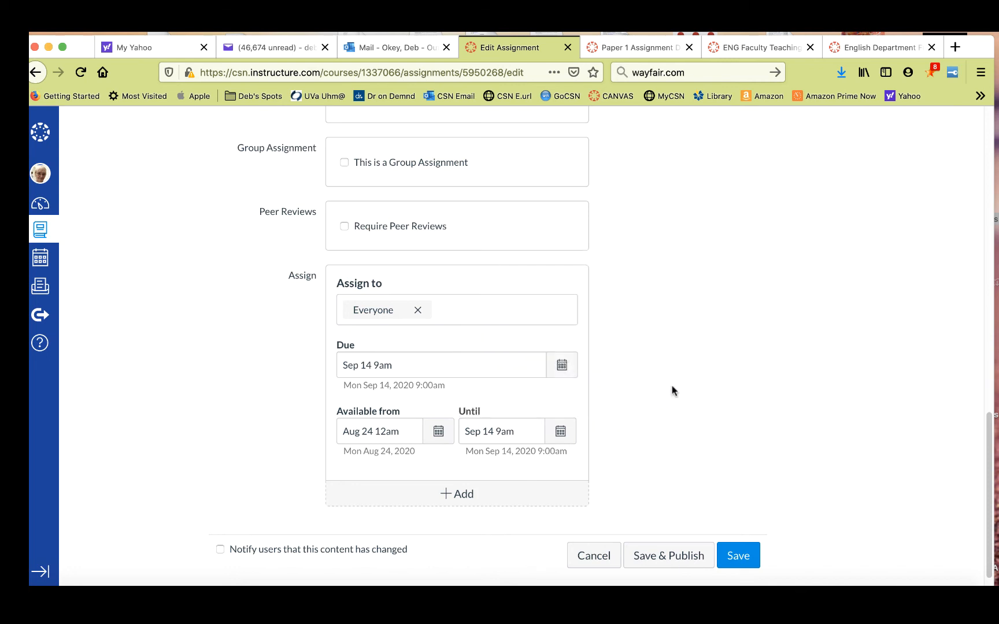
# Step: Add a second set of assignment dates and assign it to two individual students
pyautogui.scroll(-1, 706, 341)
pyautogui.scroll(-1, 707, 341)
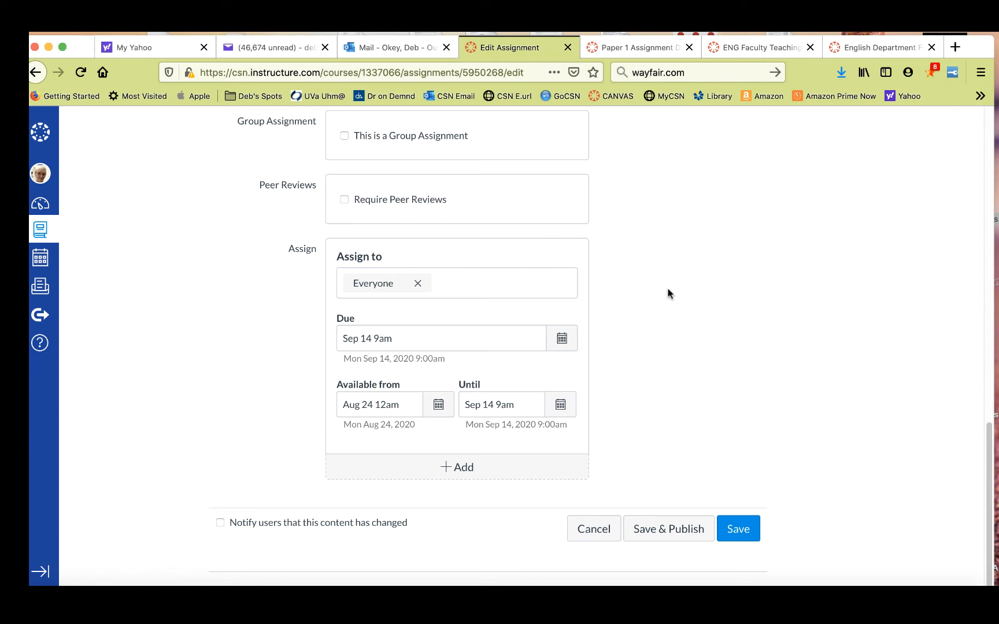
pyautogui.click(458, 469)
pyautogui.scroll(-5, 654, 379)
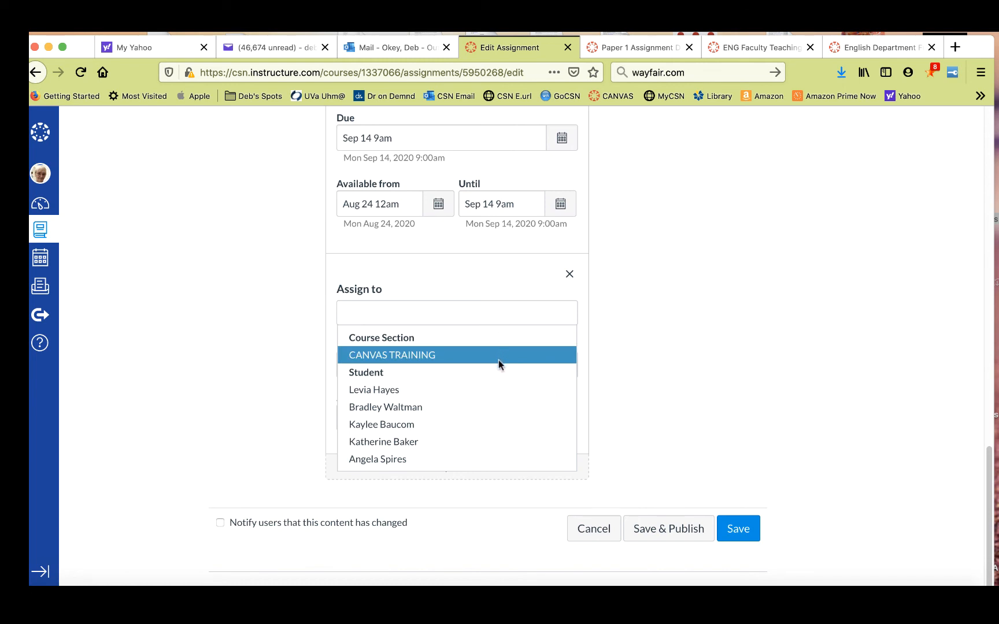
pyautogui.click(473, 404)
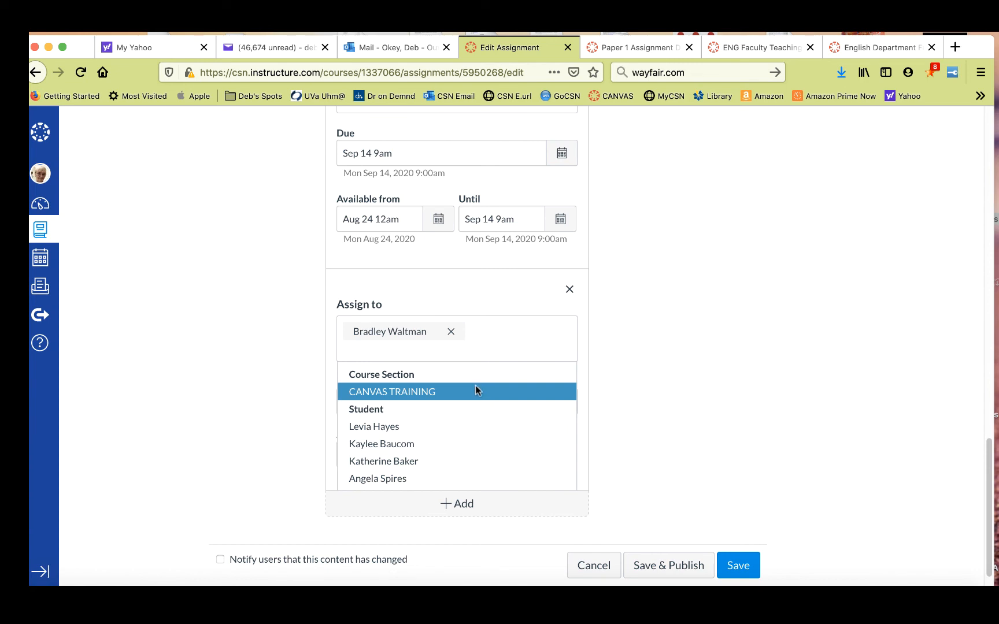
pyautogui.click(463, 424)
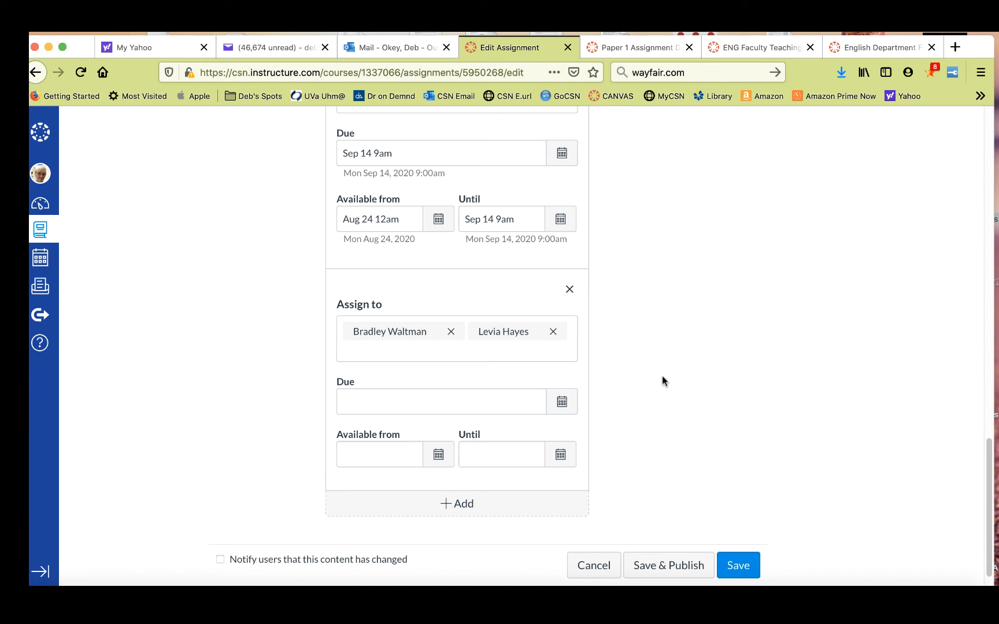
# Step: Set the due date for the two individually assigned students to September 15, 2020 at 9:00 am
pyautogui.click(562, 403)
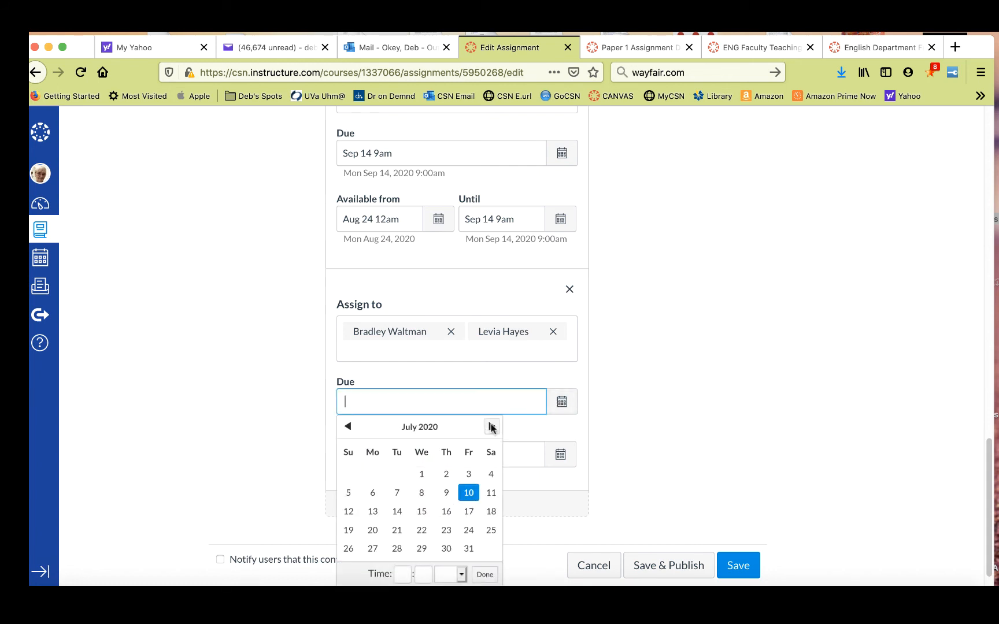
pyautogui.click(491, 426)
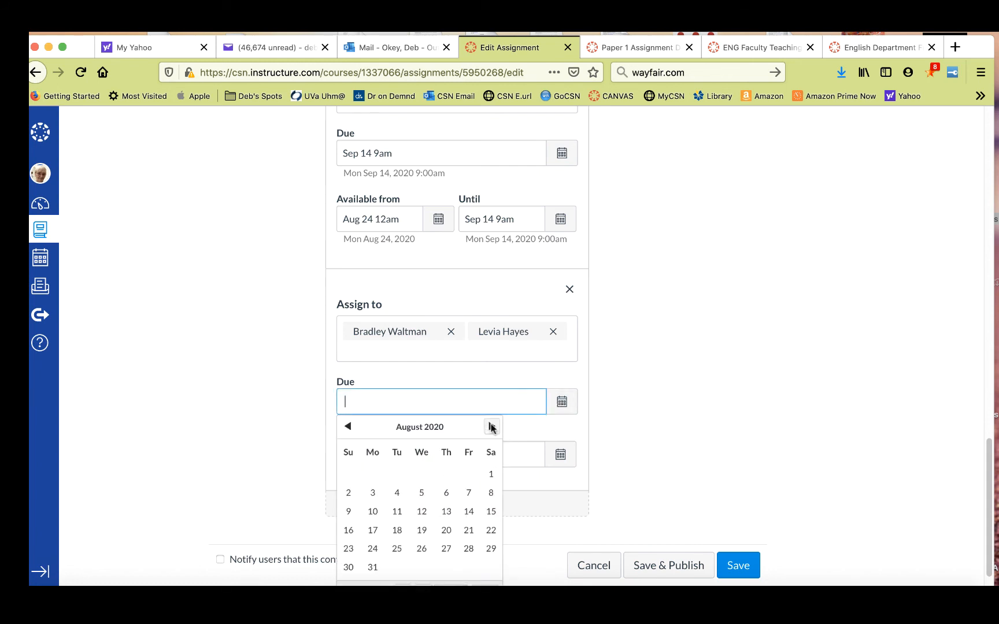
pyautogui.click(492, 426)
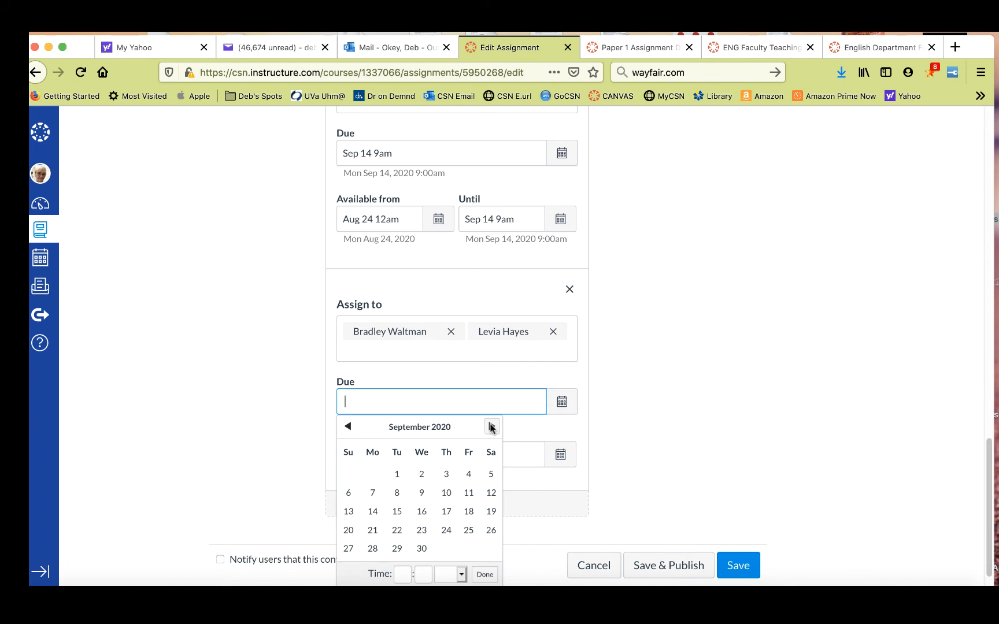
pyautogui.click(397, 512)
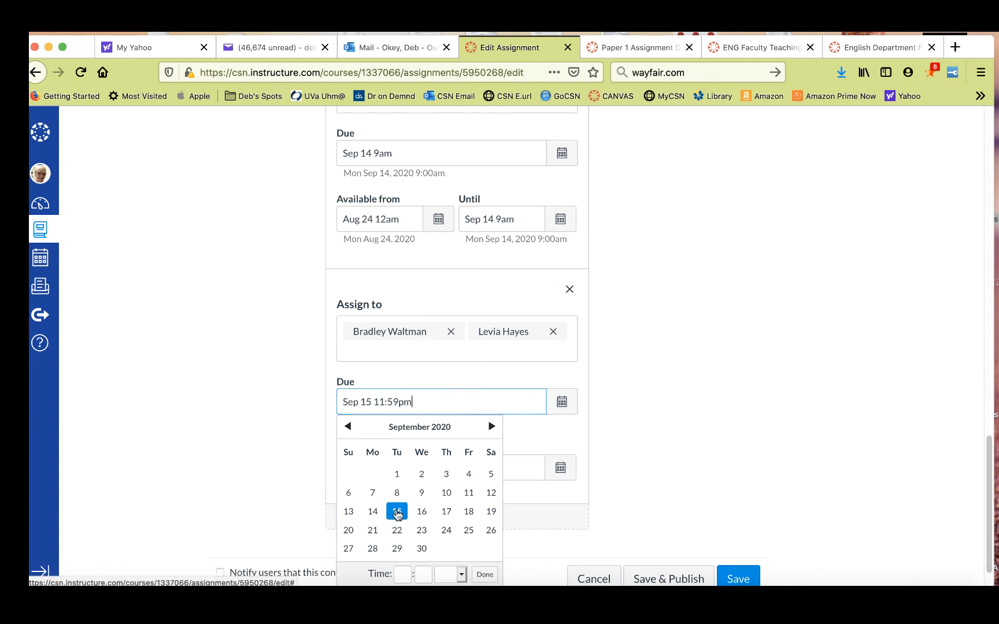
pyautogui.click(404, 574)
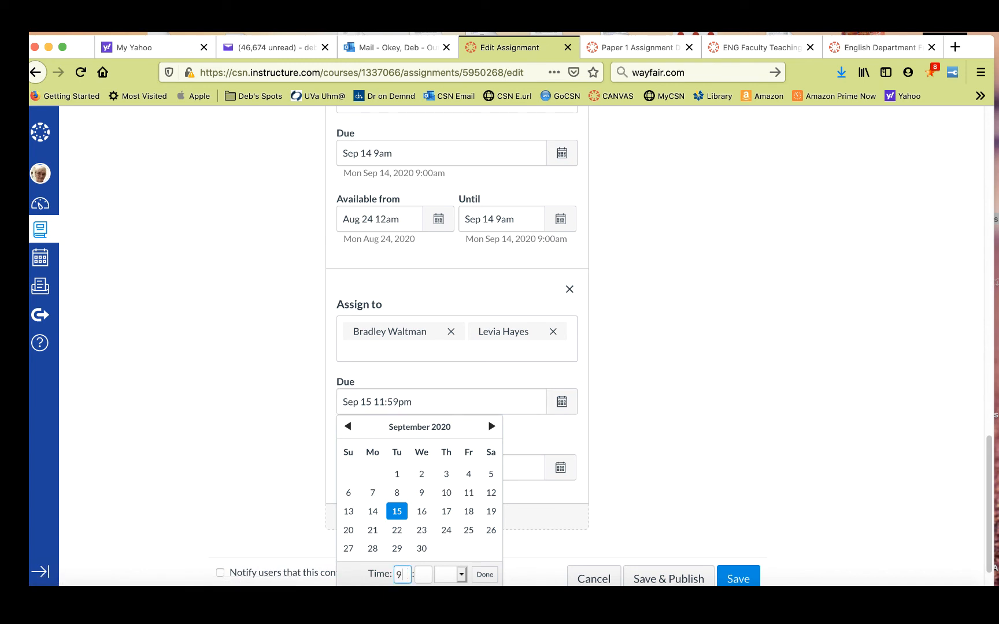
pyautogui.press('Tab')
pyautogui.click(462, 576)
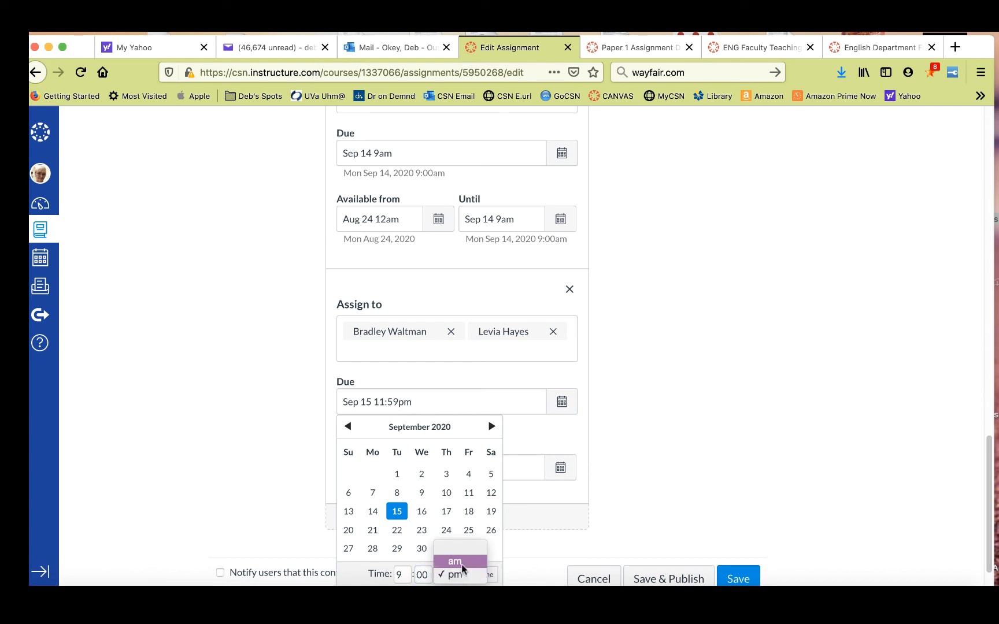
pyautogui.click(454, 561)
pyautogui.click(488, 575)
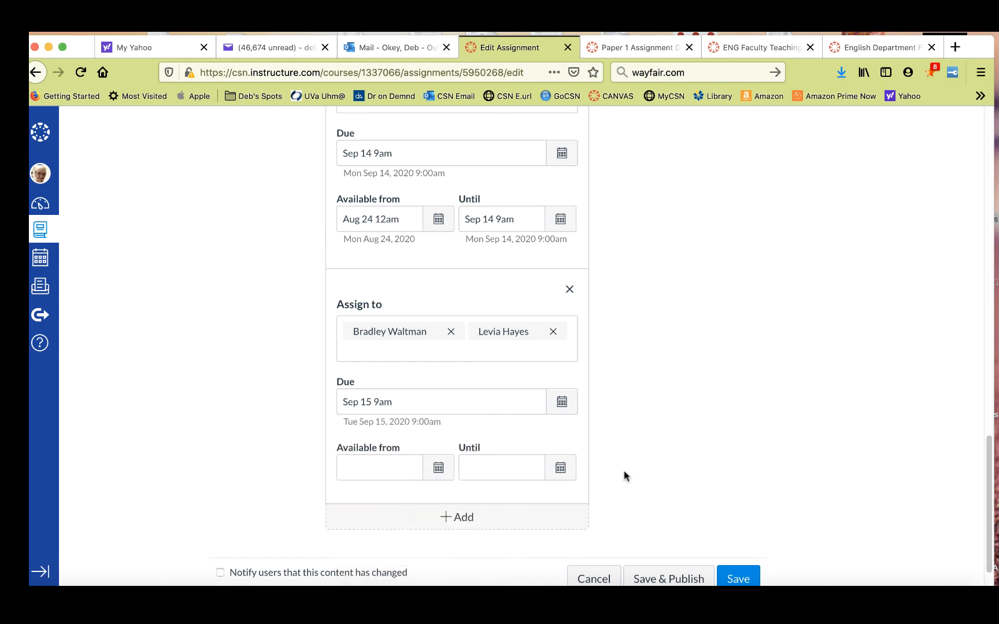
# Step: Make the assignment available to the two individually assigned students from August 24, 2020
pyautogui.scroll(-2, 668, 439)
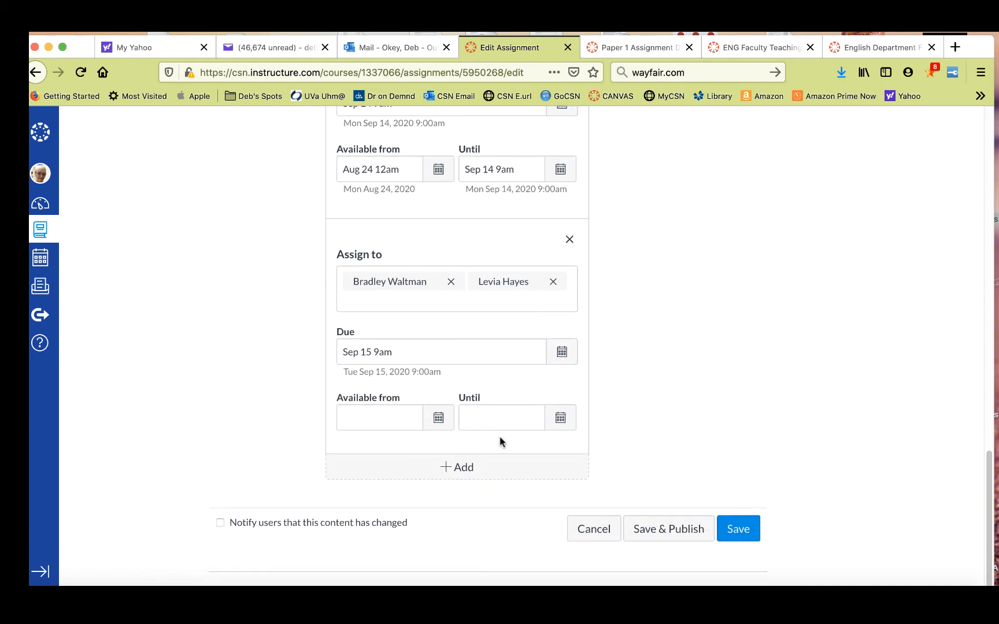
pyautogui.click(438, 417)
pyautogui.click(492, 243)
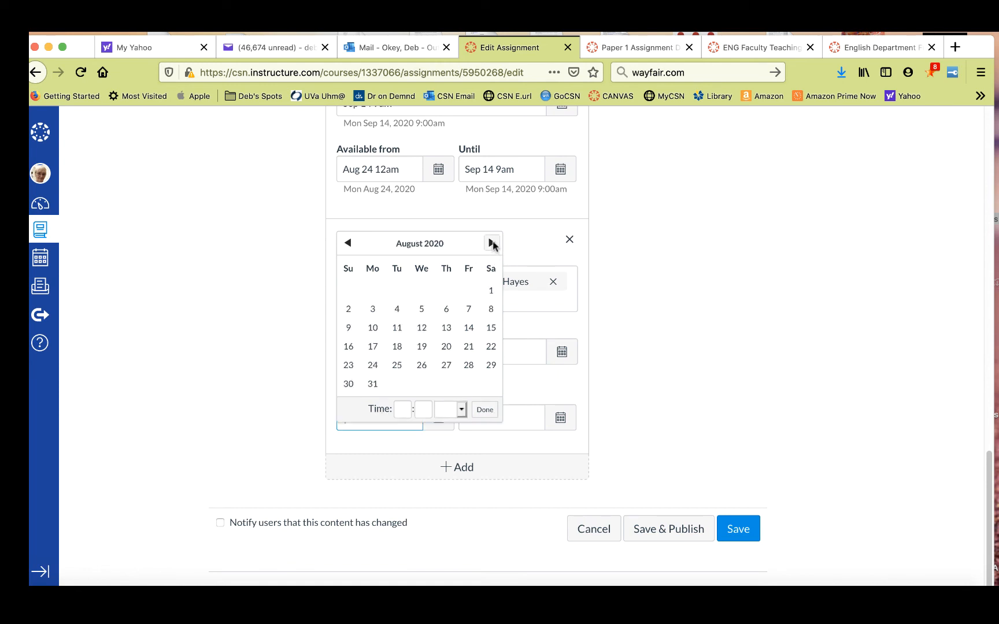
pyautogui.click(373, 365)
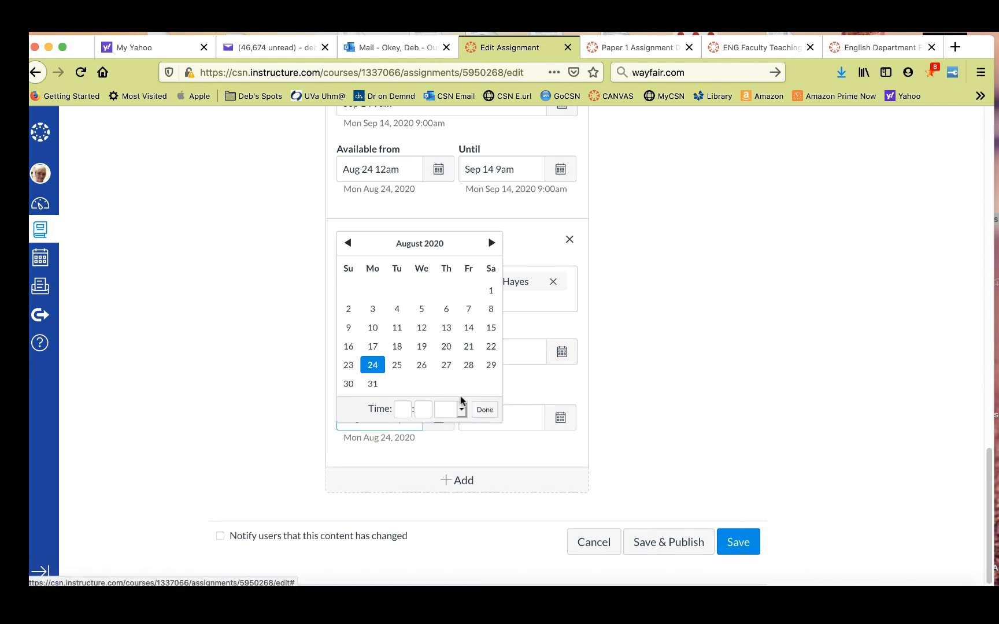
pyautogui.click(475, 410)
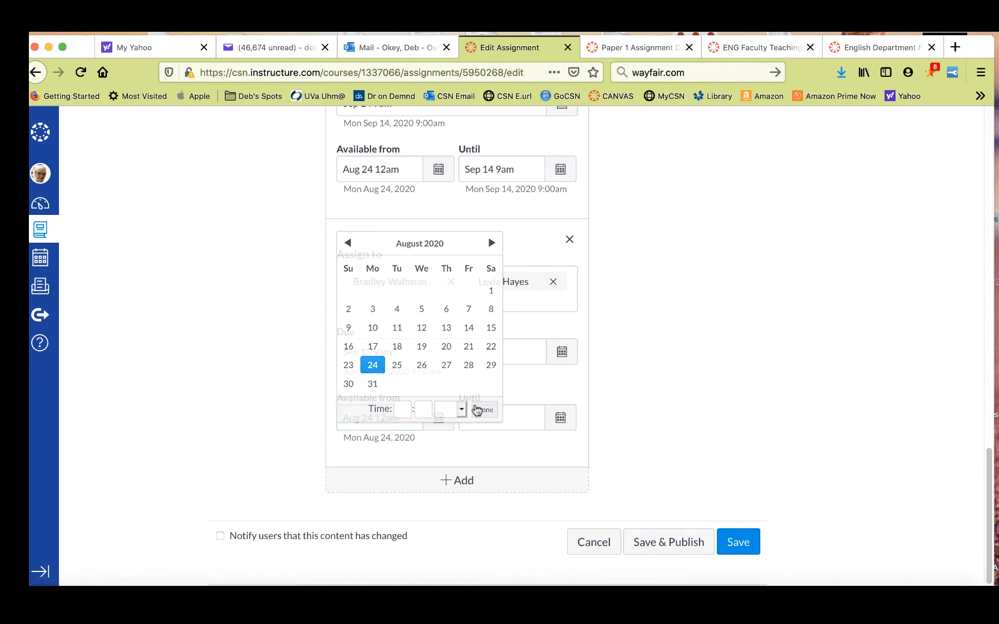
# Step: Set the two individually assigned students' availability to end on September 15, 2020 at 9:00 am
pyautogui.click(559, 419)
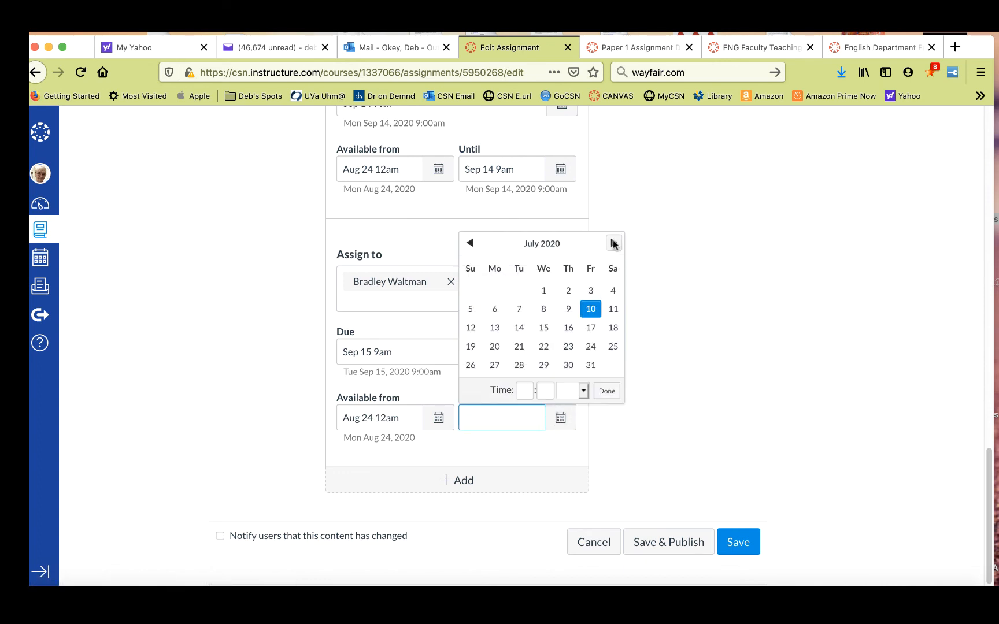
pyautogui.click(614, 244)
pyautogui.click(614, 243)
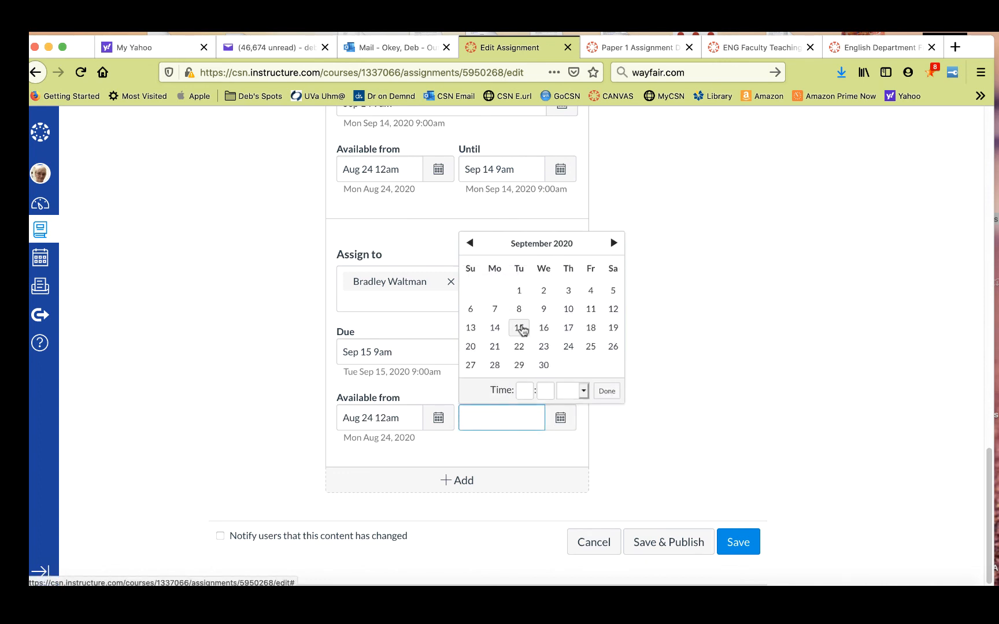
pyautogui.click(519, 328)
pyautogui.click(524, 391)
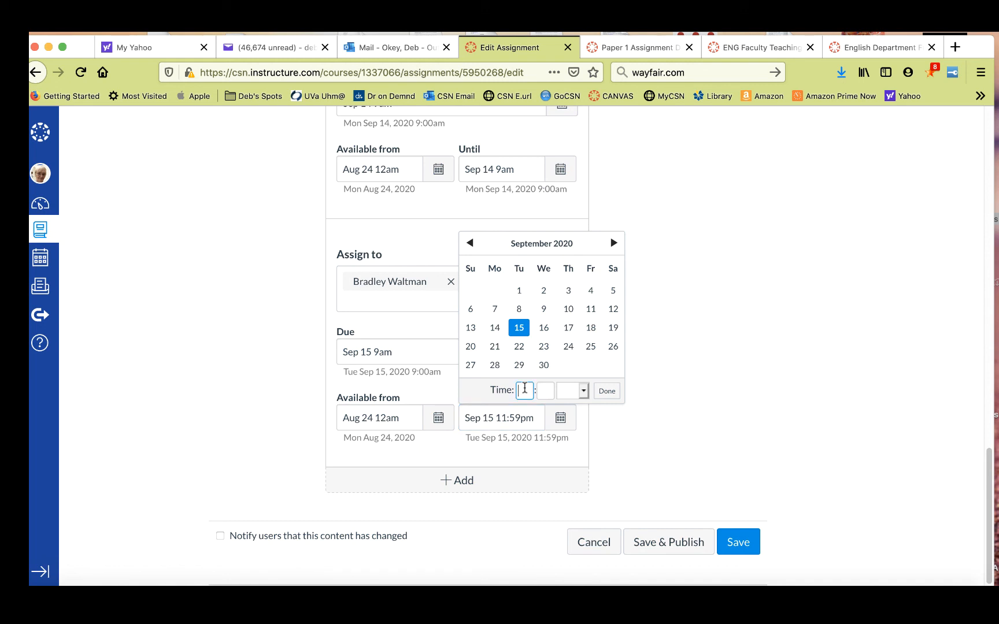
pyautogui.write('9')
pyautogui.press('Tab')
pyautogui.write('00')
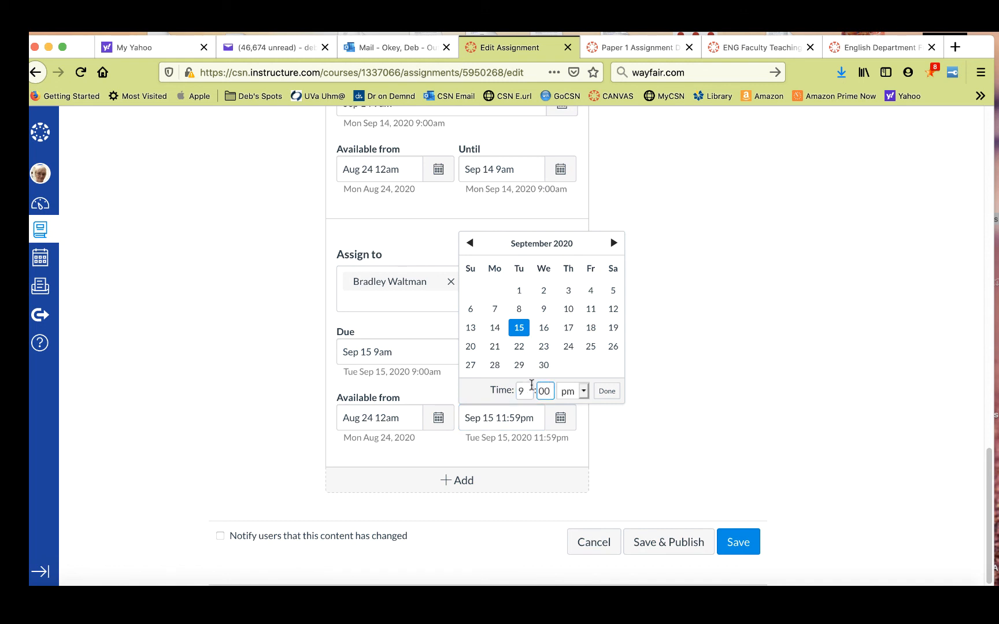
pyautogui.click(583, 392)
pyautogui.click(578, 378)
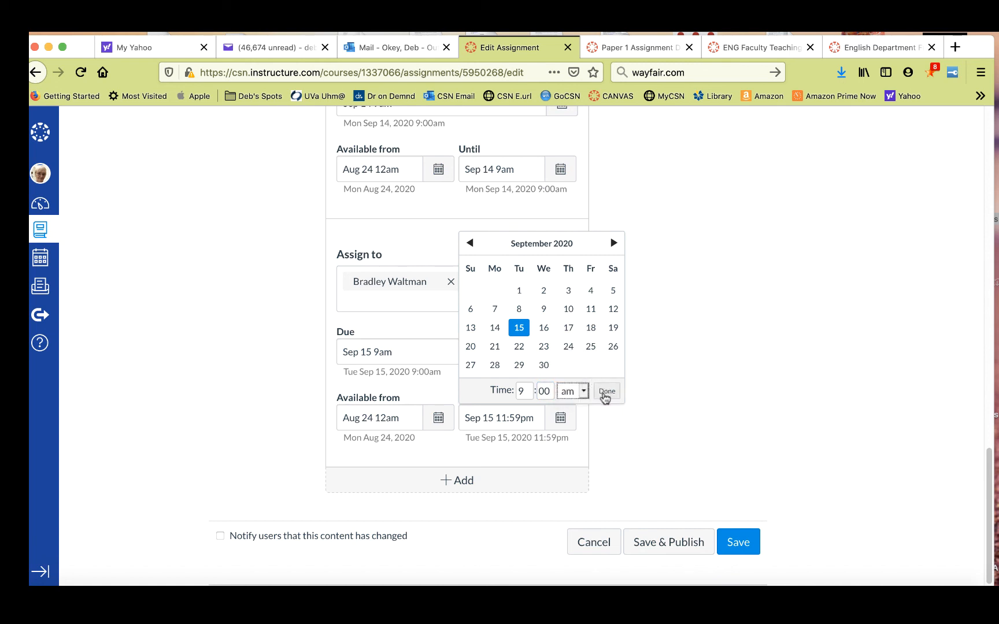
pyautogui.click(606, 393)
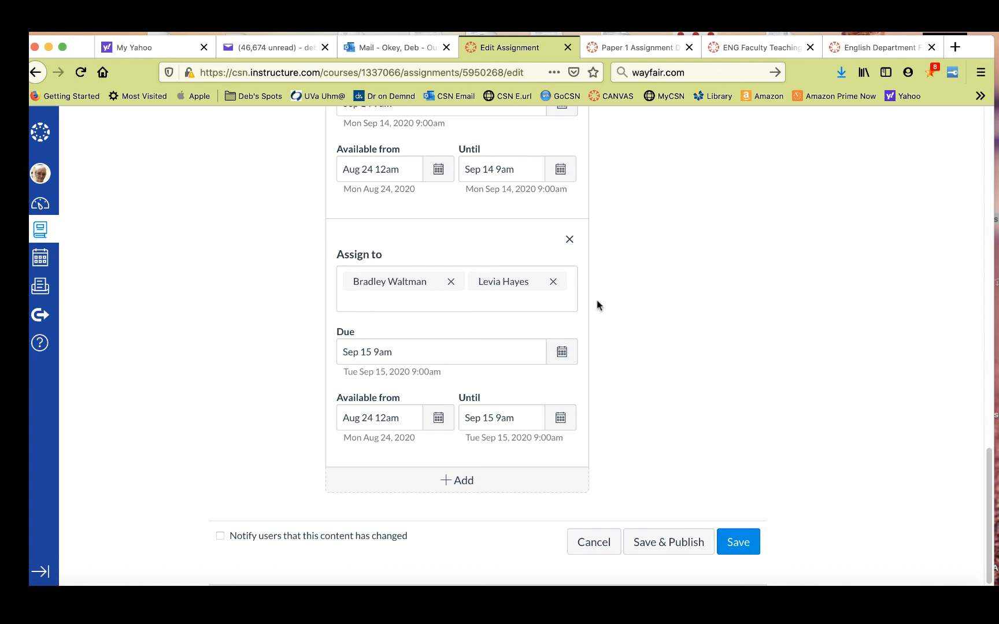
# Step: Review the dates for everyone else and the two students, and try to save and publish the assignment
pyautogui.scroll(5, 492, 301)
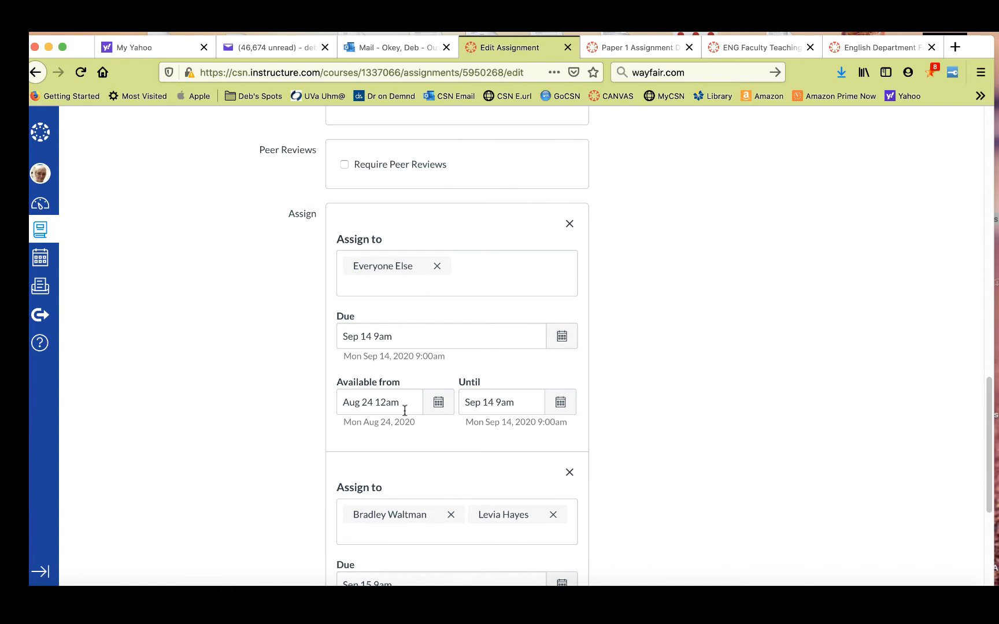
pyautogui.scroll(-3, 492, 315)
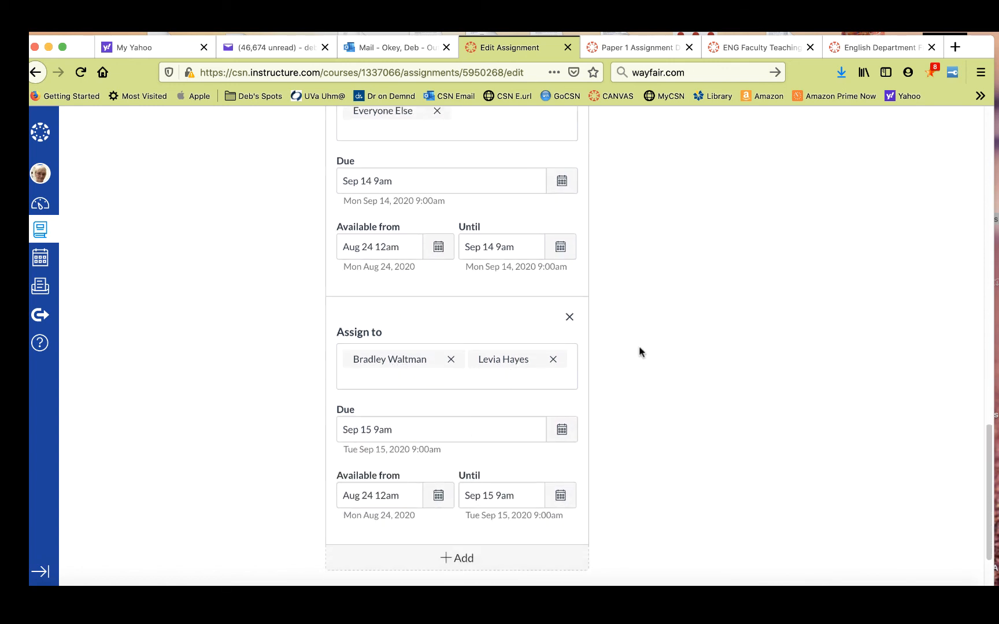
pyautogui.scroll(-2, 665, 328)
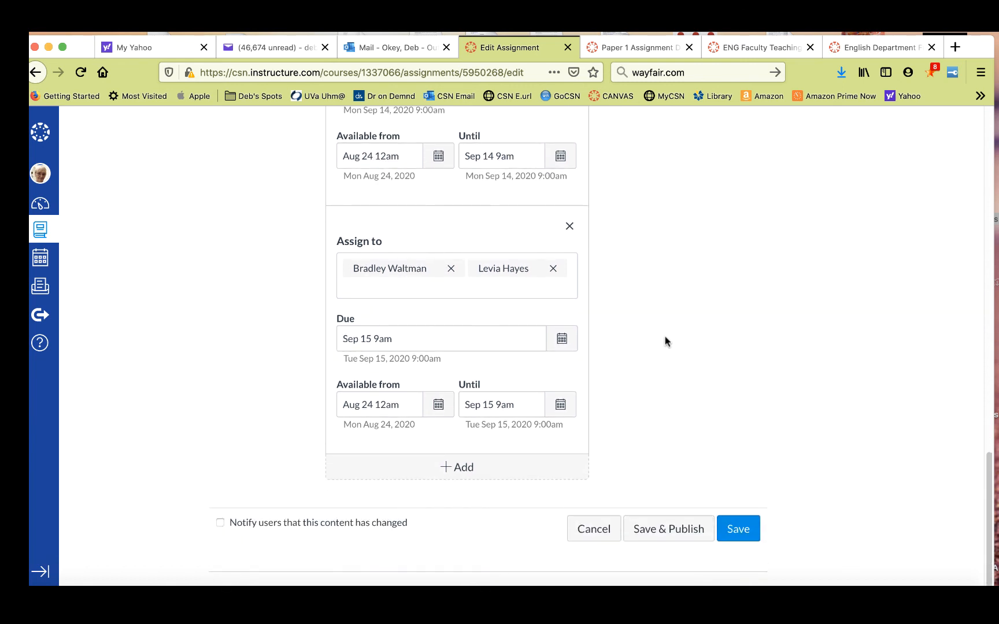
pyautogui.click(653, 530)
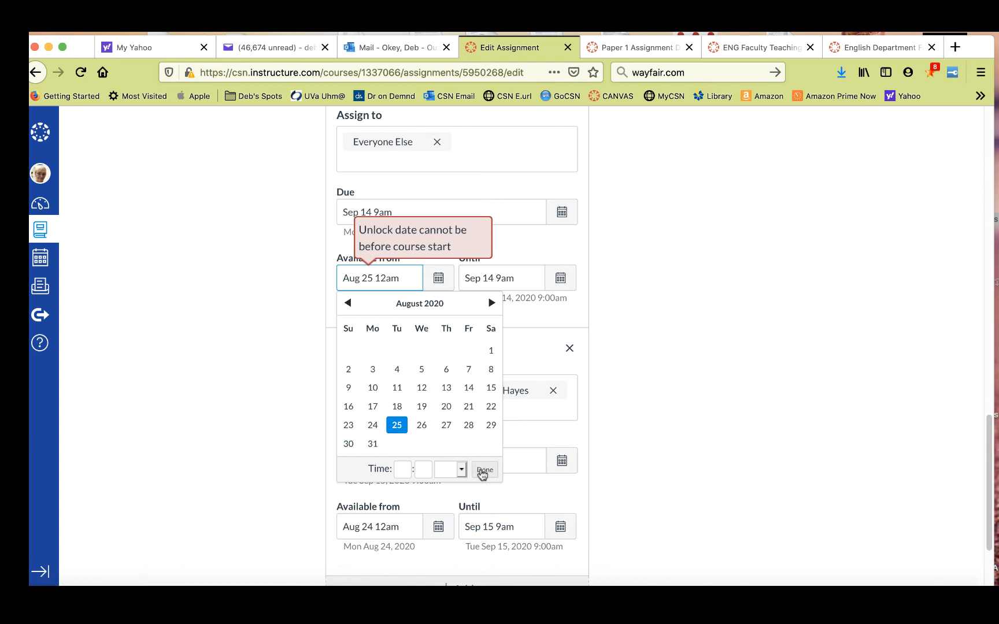
# Step: Set the available-from date to August 25, 2020 for both everyone else and the two individually assigned students
pyautogui.click(480, 468)
pyautogui.scroll(-1, 669, 375)
pyautogui.scroll(-3, 669, 375)
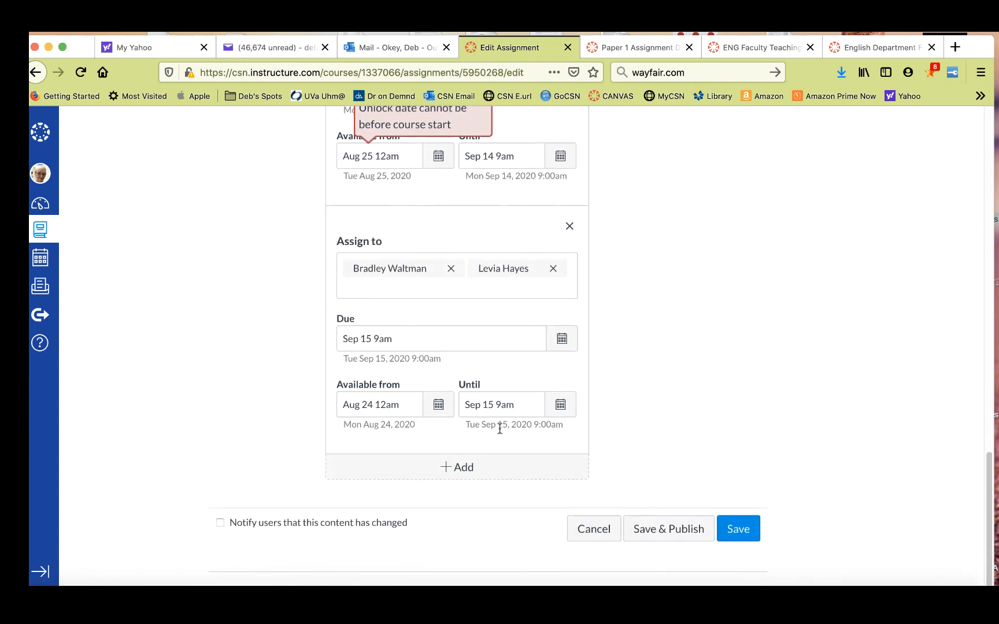
pyautogui.click(437, 407)
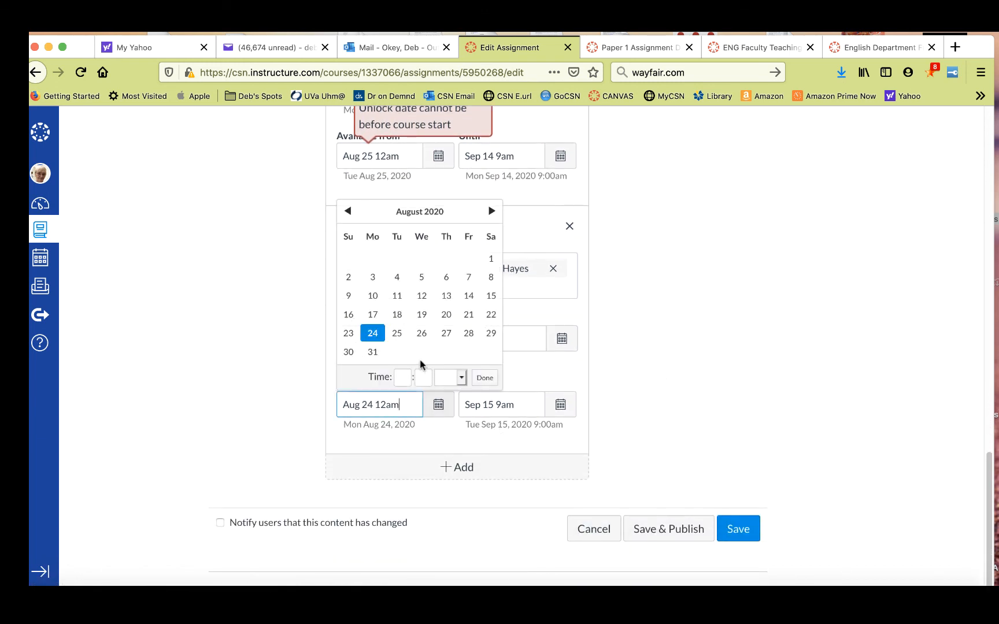
pyautogui.click(397, 333)
pyautogui.click(484, 379)
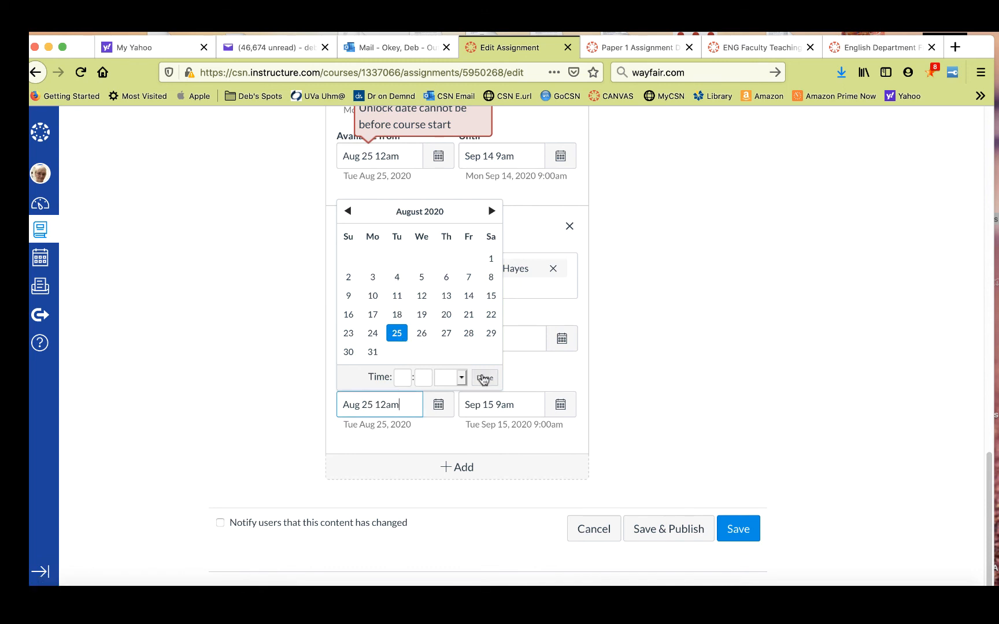
# Step: Save and publish the Paper 1 assignment and review its published details
pyautogui.click(652, 529)
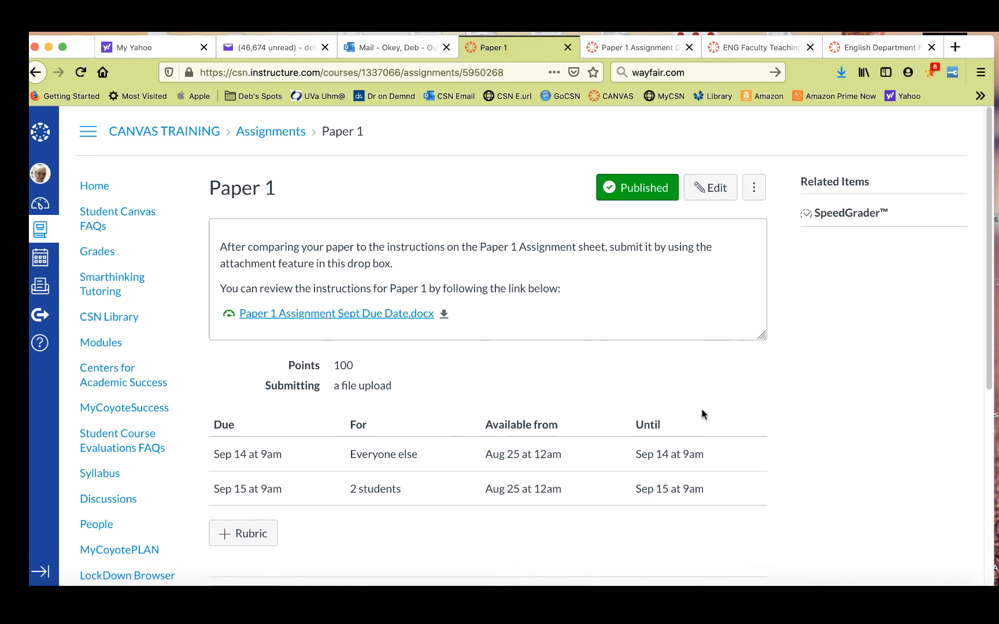
pyautogui.scroll(-2, 792, 362)
pyautogui.scroll(-2, 792, 361)
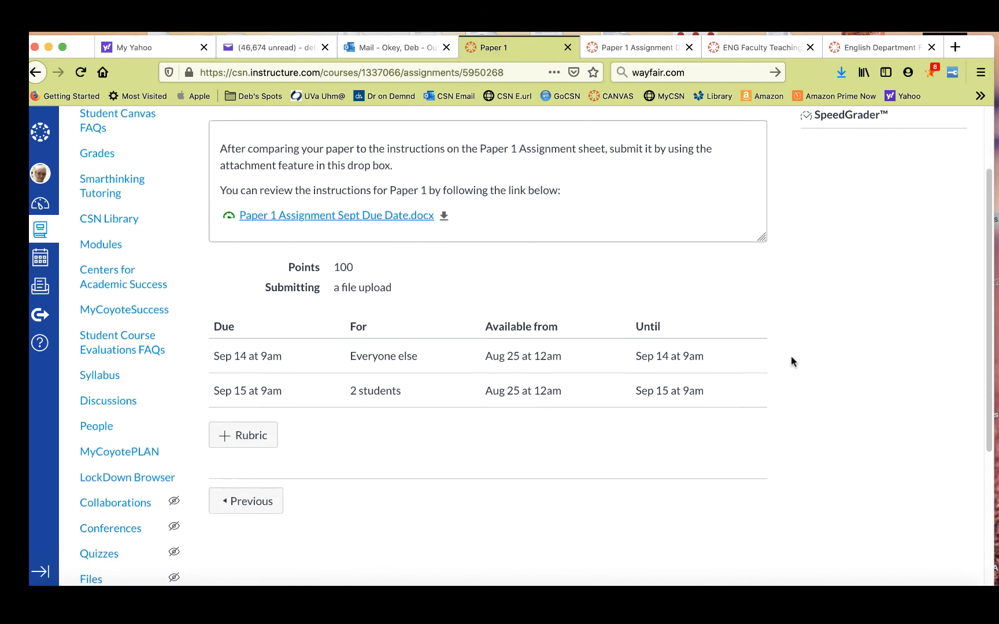
# Step: Test the linked Paper 1 Assignment Sept Due Date.docx by opening it in Microsoft Word, and return to the assignment page in Firefox
pyautogui.scroll(4, 792, 362)
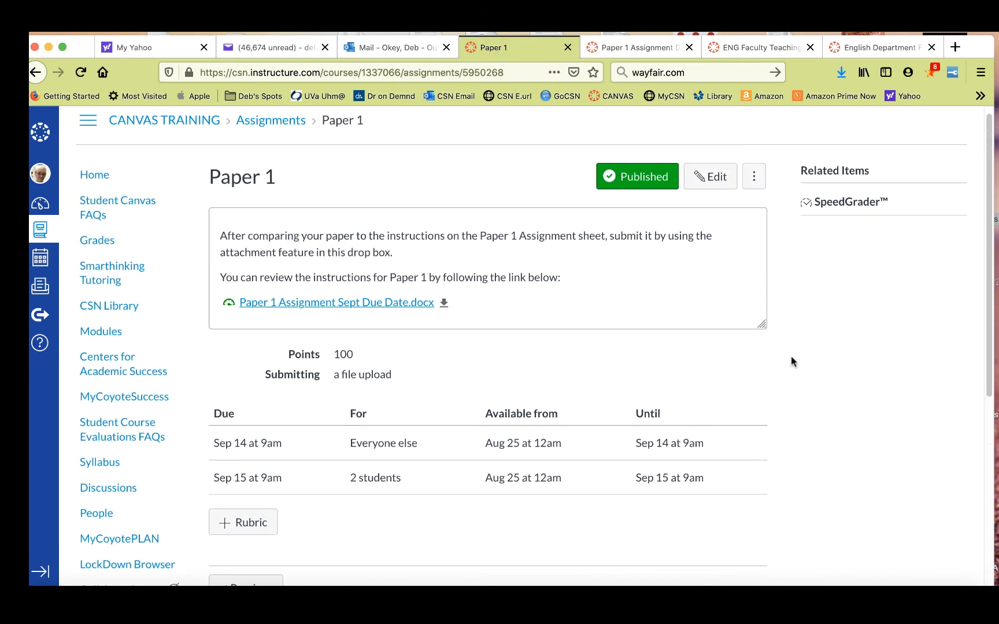
pyautogui.click(366, 303)
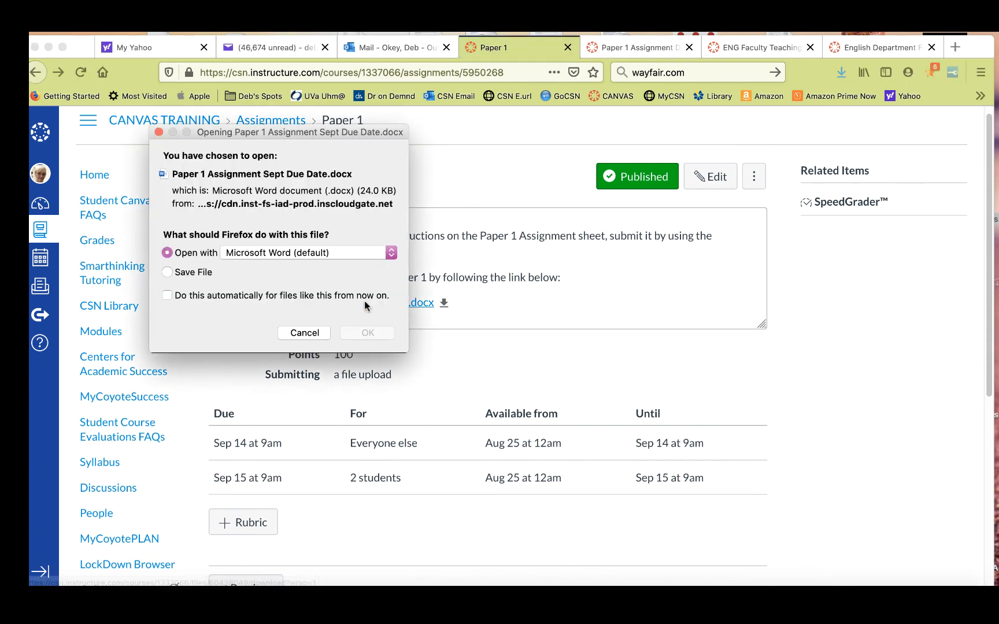
pyautogui.click(356, 334)
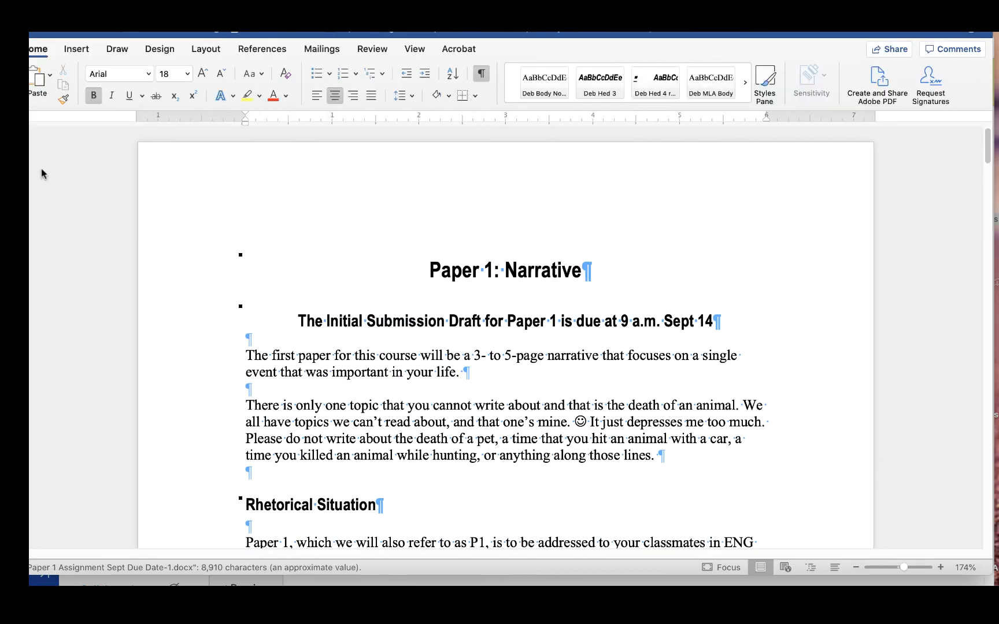
pyautogui.press('super+Tab')
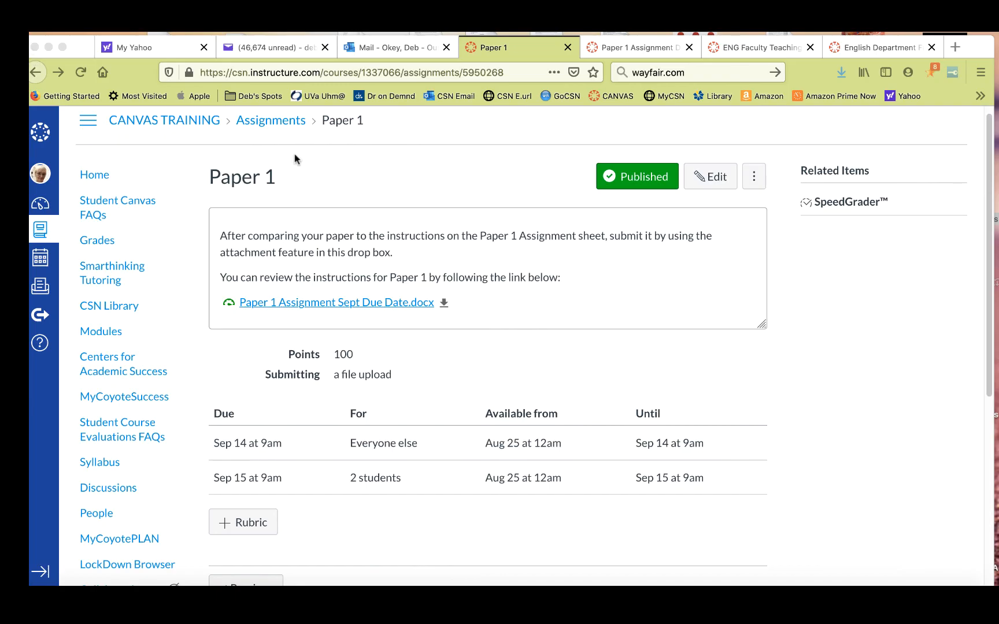
# Step: Review the assignment dates, examine the options for adding a rubric to Paper 1, and close the rubric form without creating one
pyautogui.scroll(-5, 538, 257)
pyautogui.scroll(4, 537, 258)
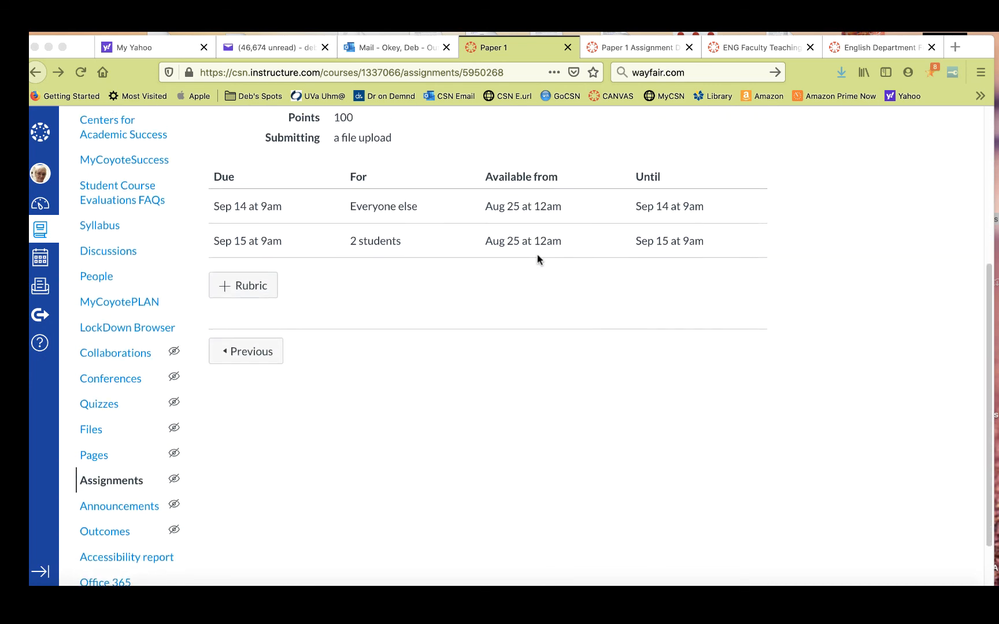
pyautogui.scroll(-3, 537, 258)
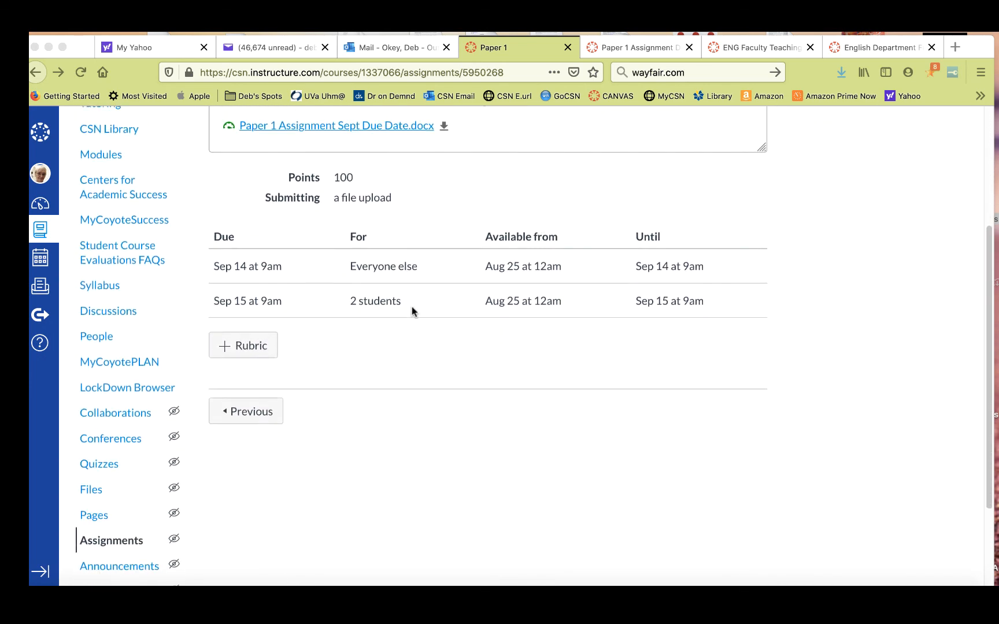
pyautogui.scroll(1, 347, 329)
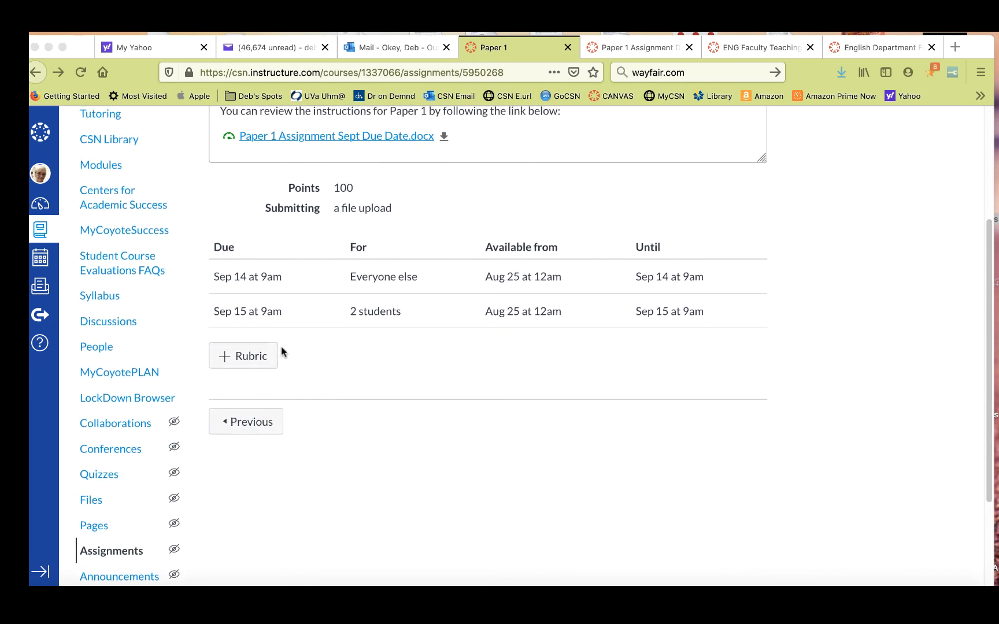
pyautogui.click(231, 357)
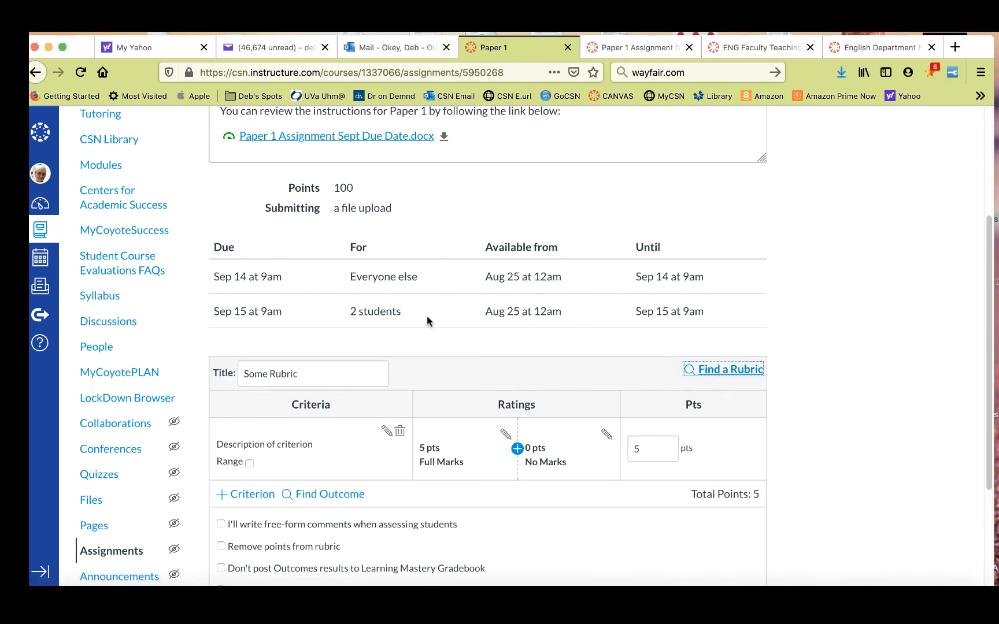
pyautogui.scroll(-3, 894, 284)
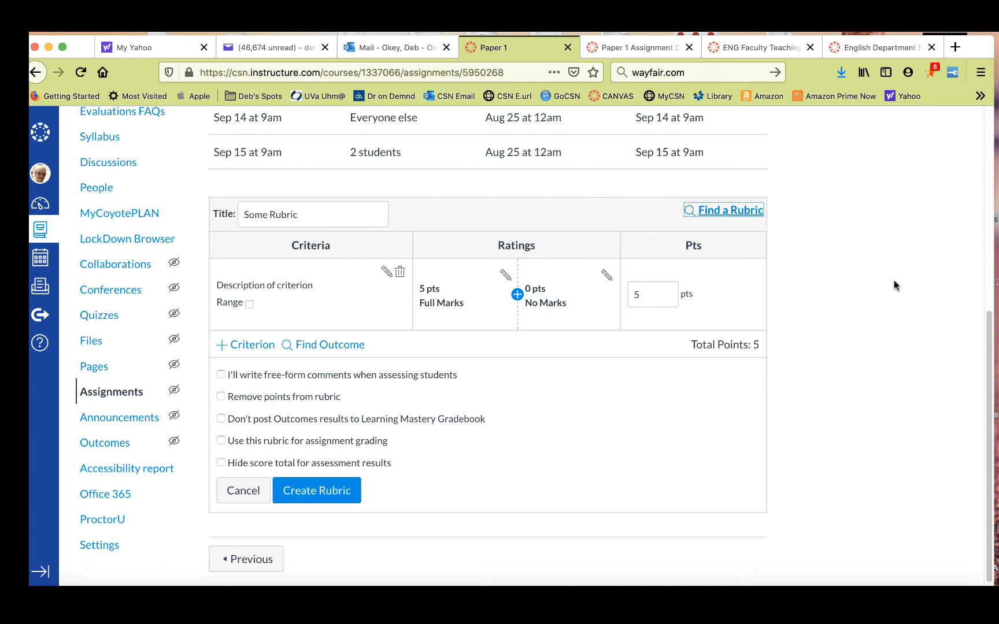
pyautogui.click(854, 275)
pyautogui.click(242, 491)
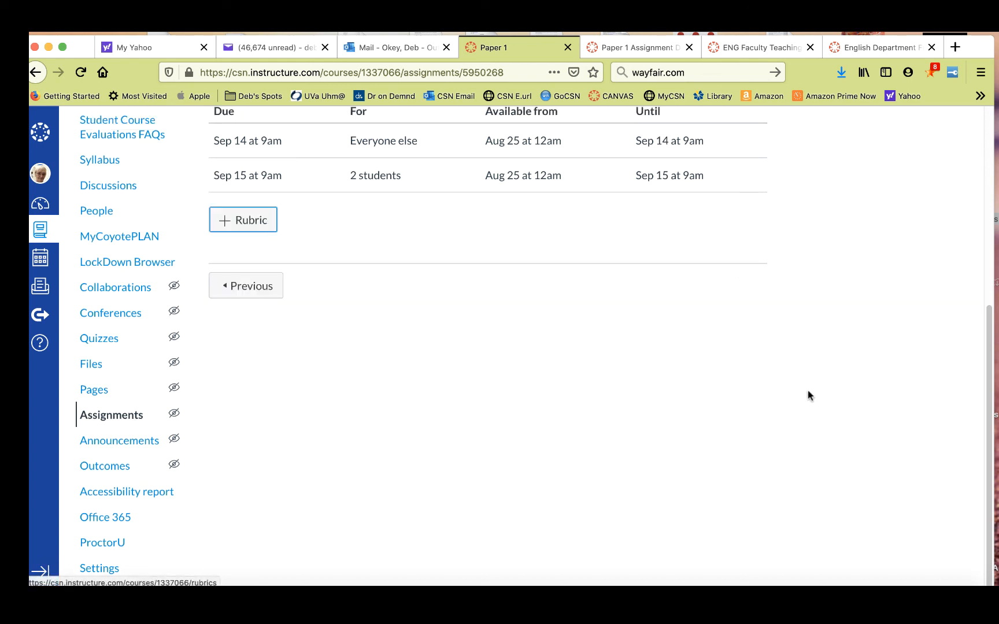